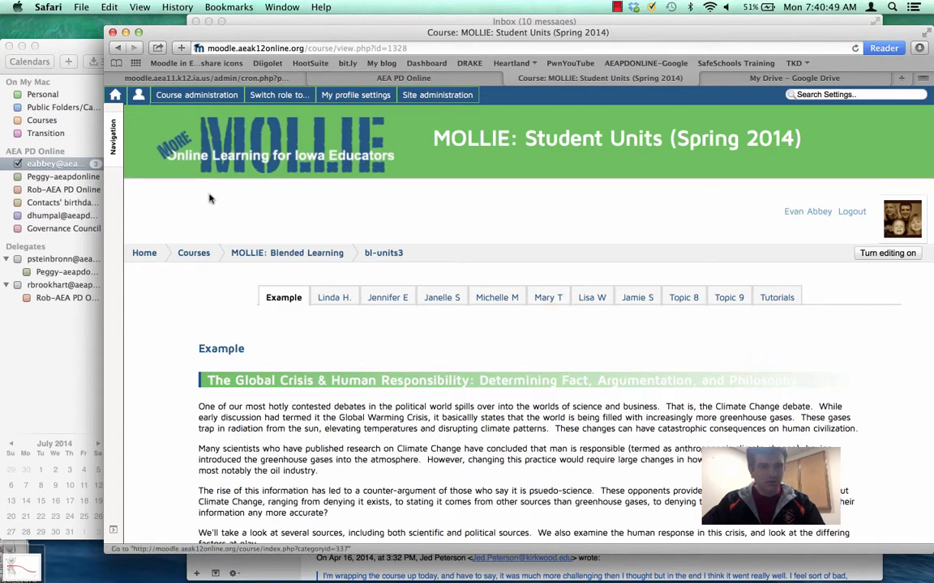
Start a backup of the course with enrolled users excluded and proceed to the schema settings.
mouse_move(159, 104)
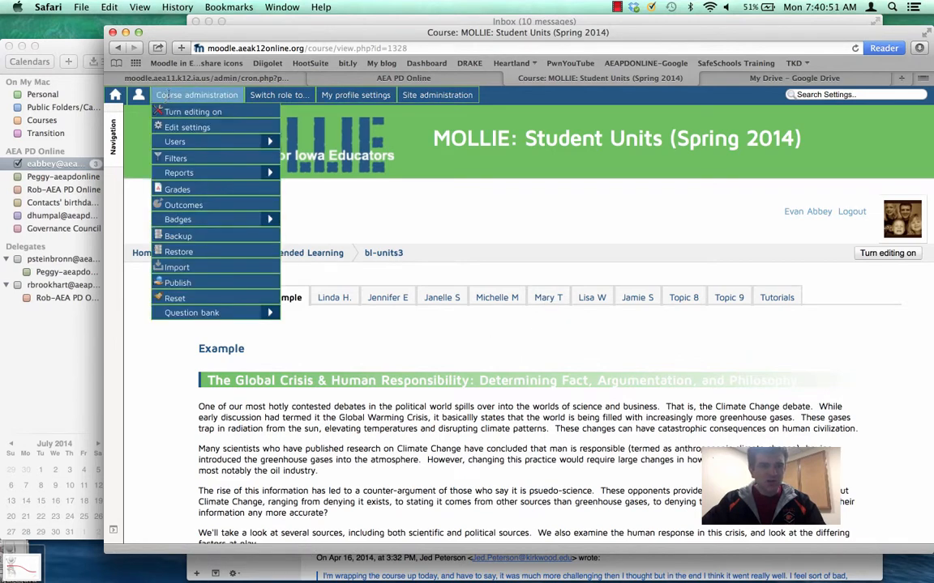
right_click(157, 229)
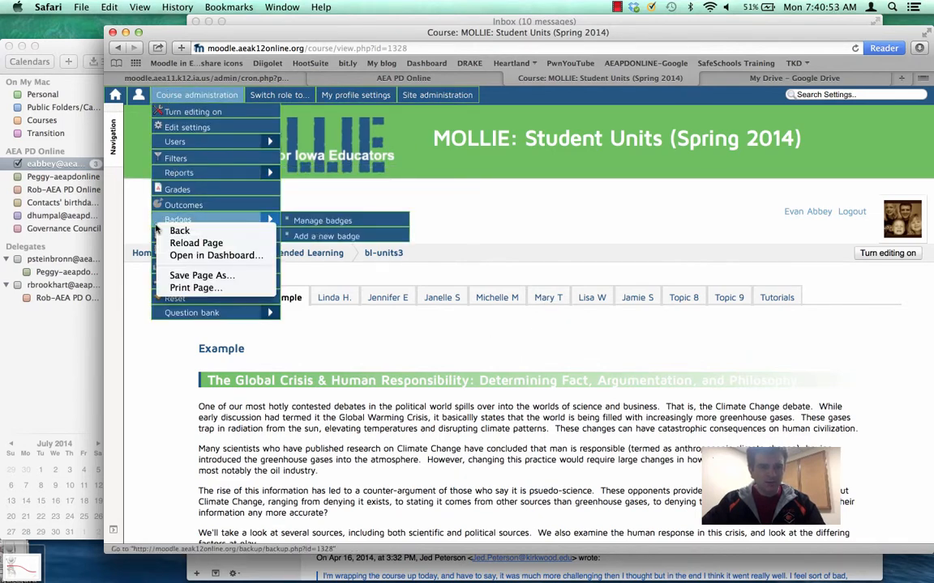
left_click(156, 230)
left_click(173, 237)
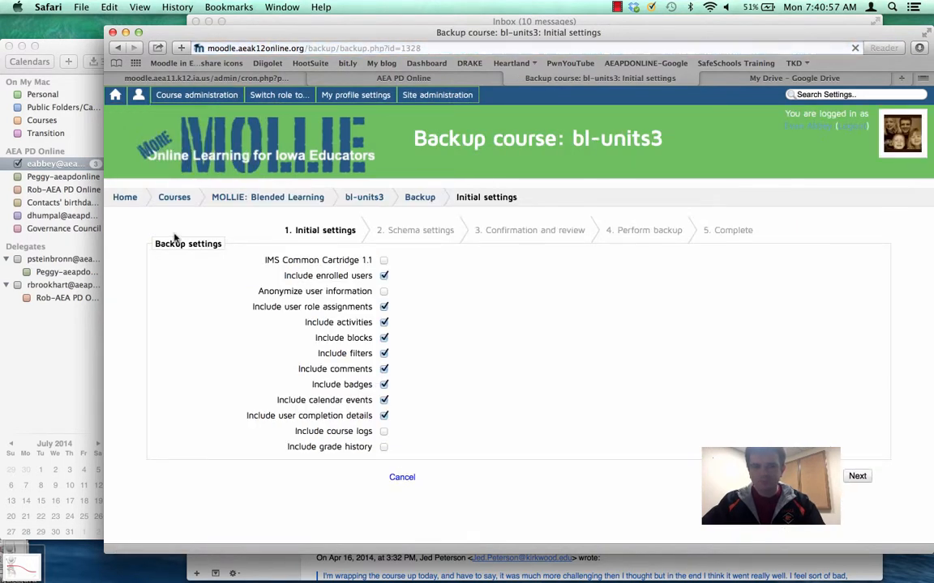
scroll(227, 381, "down", 1)
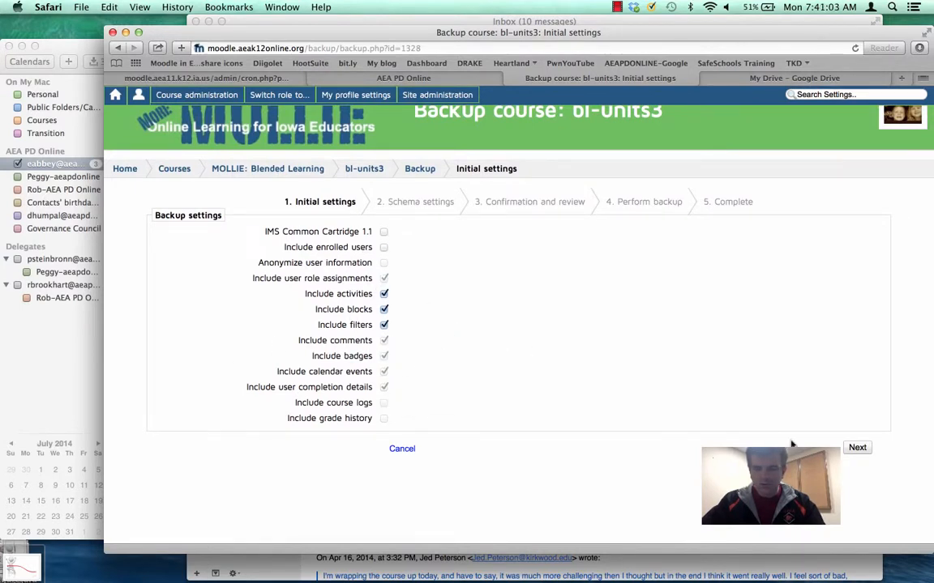
left_click(852, 450)
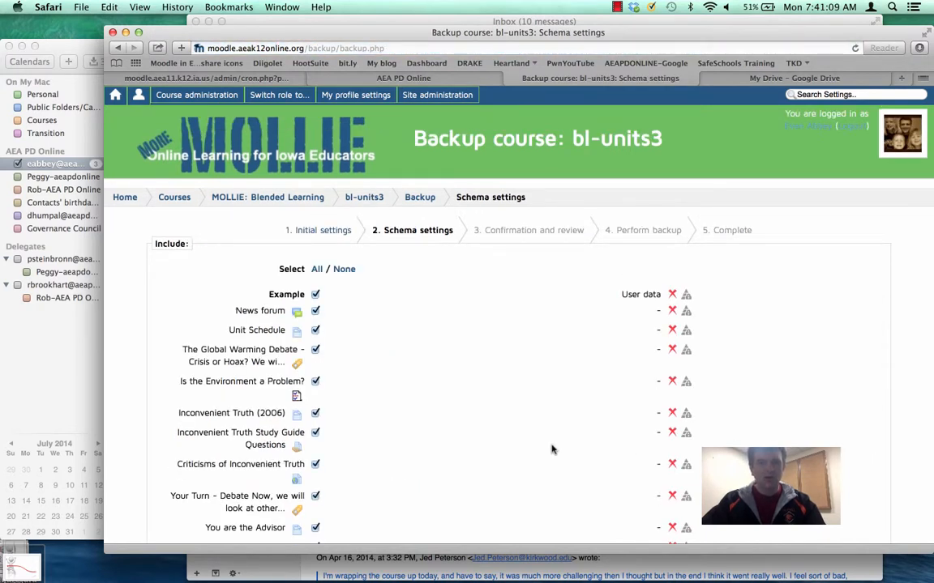
Deselect all sections and activities in the backup's schema settings.
scroll(552, 448, "down", 3)
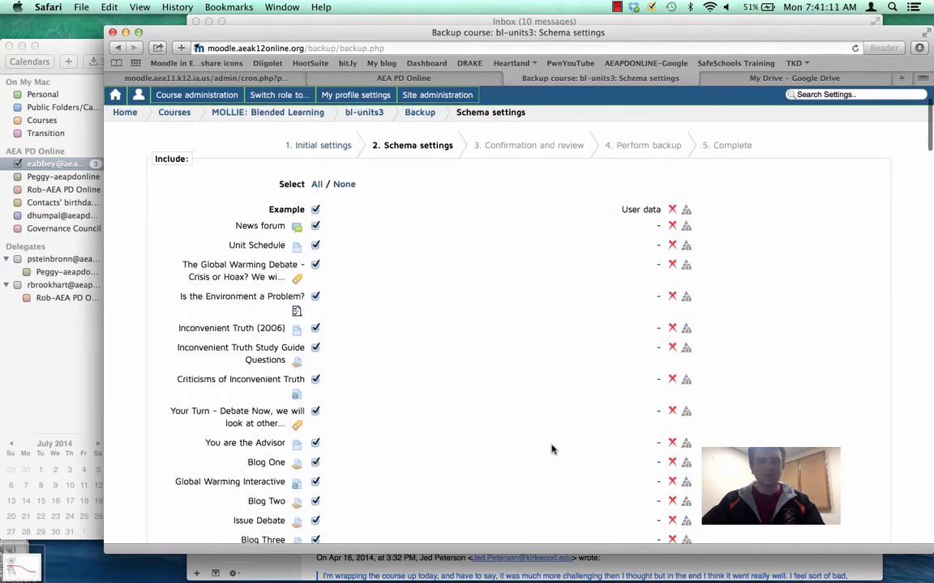
scroll(552, 450, "up", 1)
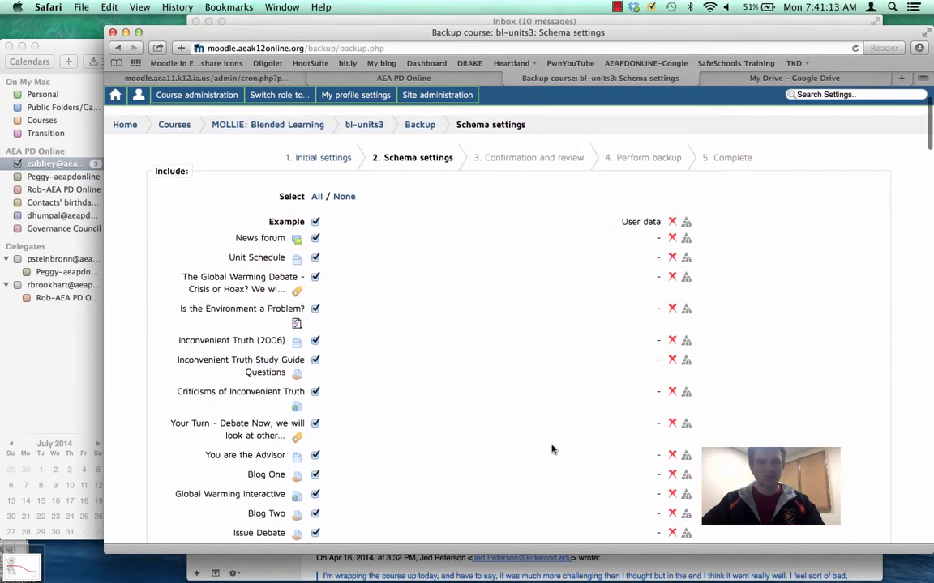
left_click(344, 197)
scroll(382, 382, "down", 20)
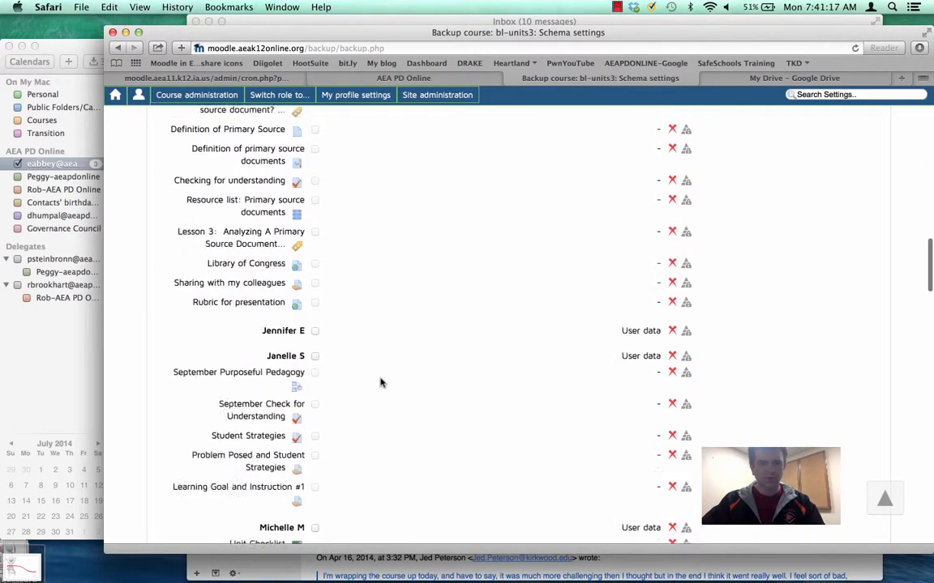
Include the classroom website unit's section in the backup, along with its Create Your Online Presence label.
scroll(382, 382, "down", 20)
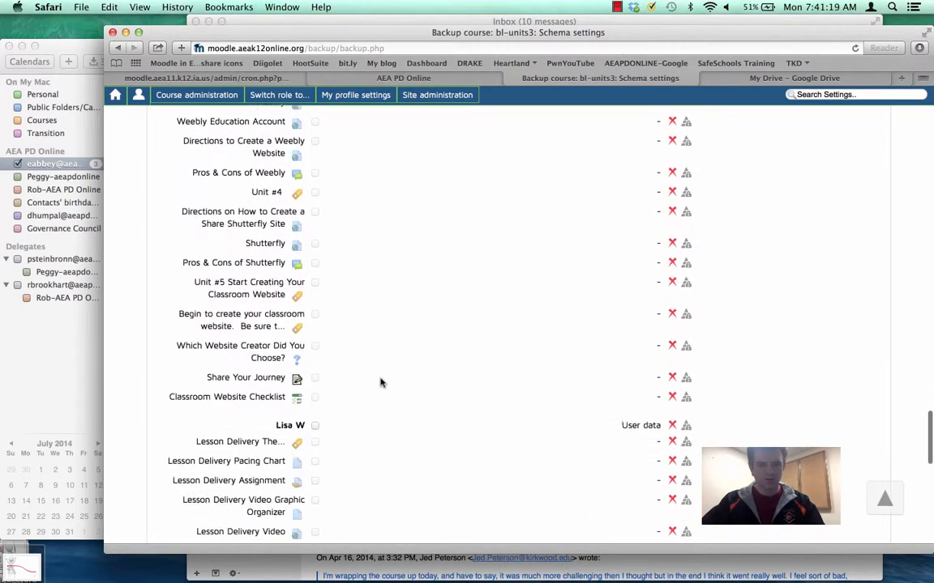
scroll(381, 382, "down", 15)
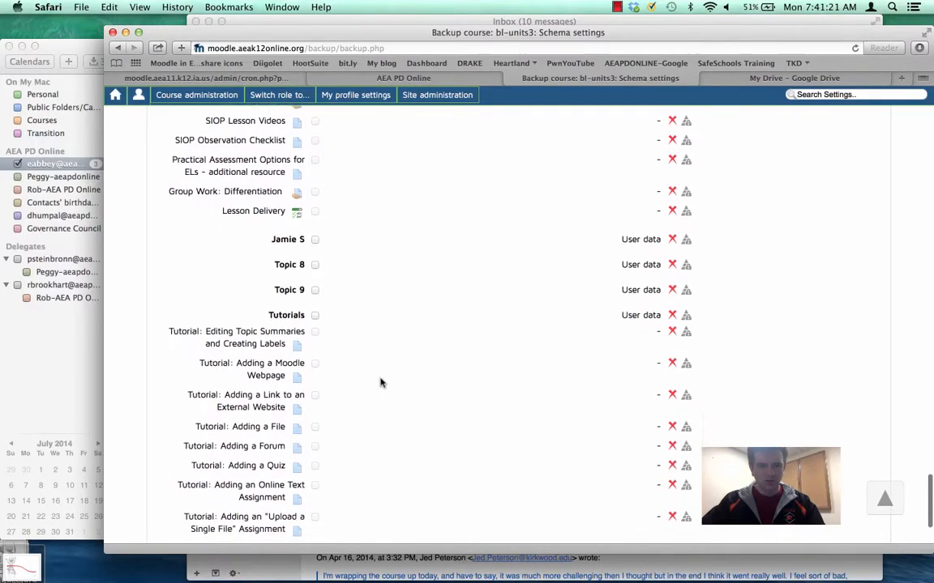
scroll(381, 382, "down", 5)
scroll(382, 382, "up", 15)
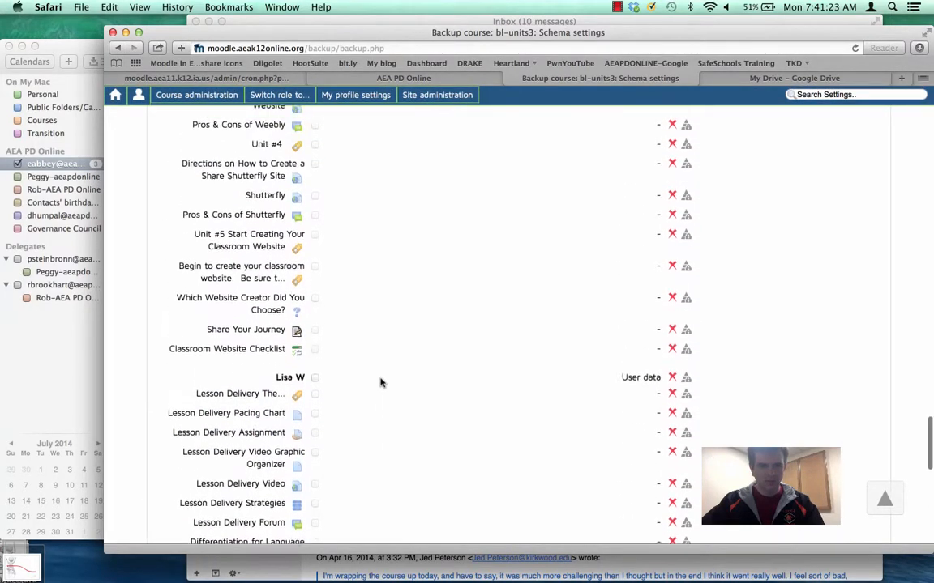
scroll(382, 383, "up", 15)
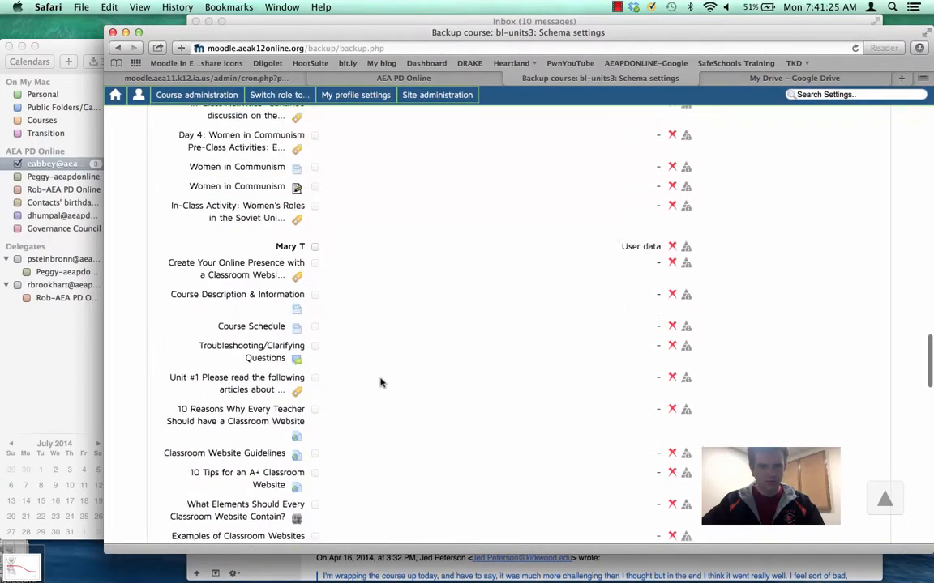
scroll(382, 383, "up", 3)
left_click(315, 334)
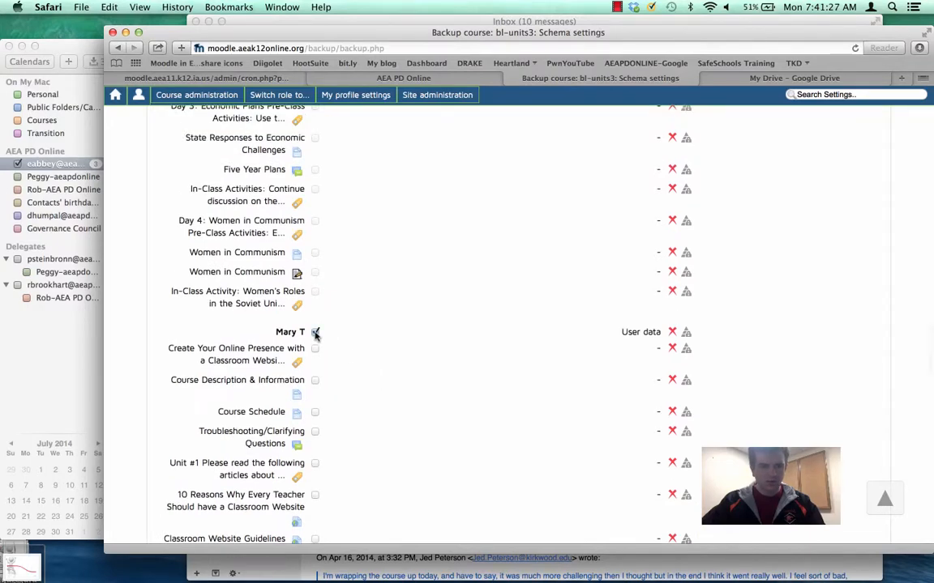
scroll(329, 381, "down", 5)
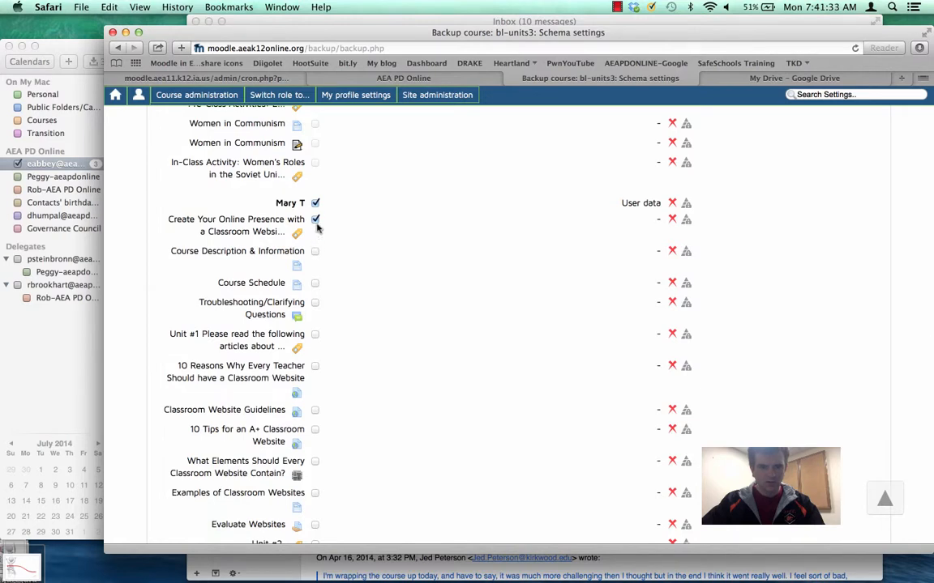
scroll(390, 265, "down", 3)
Select all backup items again and exclude the Example section.
scroll(389, 264, "up", 15)
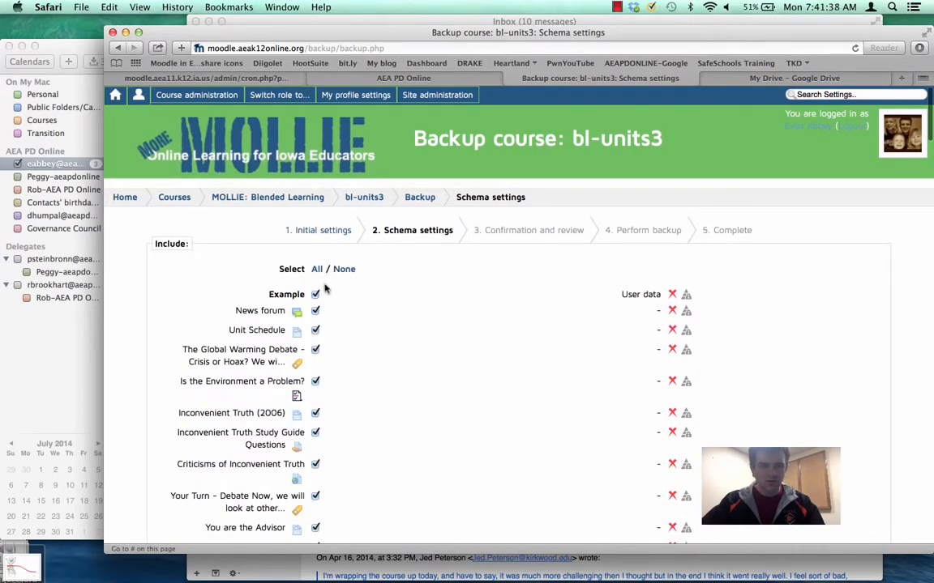
scroll(348, 355, "down", 15)
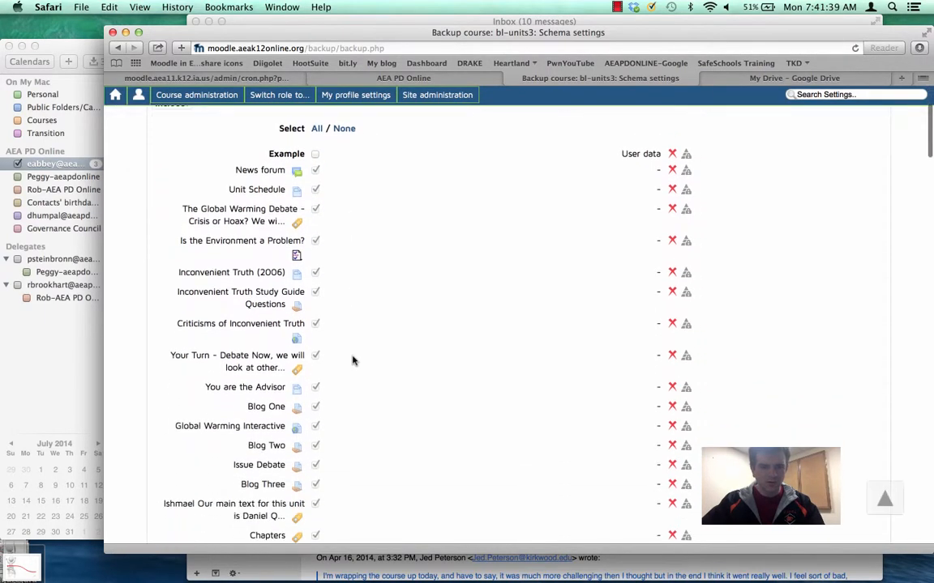
scroll(353, 361, "down", 8)
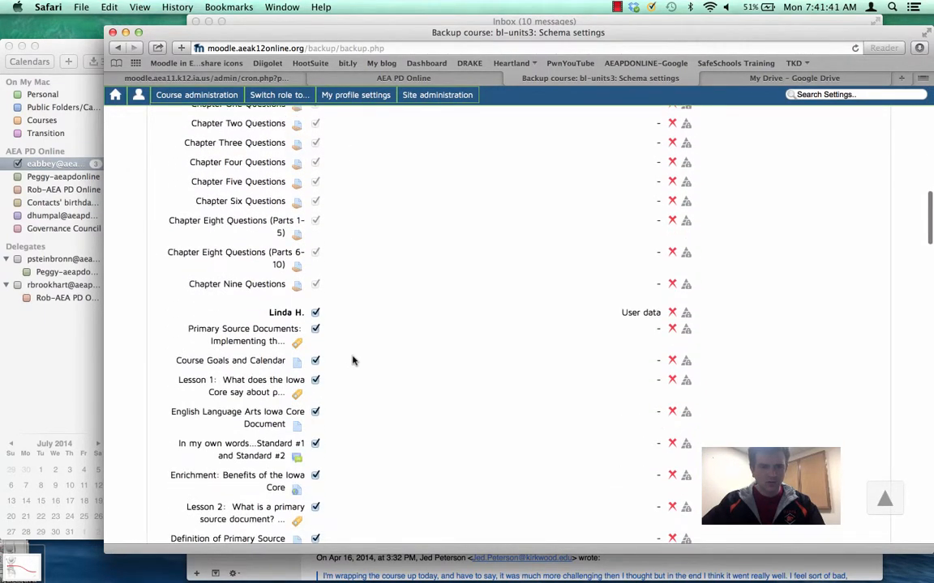
Exclude every other section from the backup, including Topic 8, Topic 9 and Tutorials, keeping only the classroom website unit's section.
left_click(315, 313)
scroll(377, 375, "down", 8)
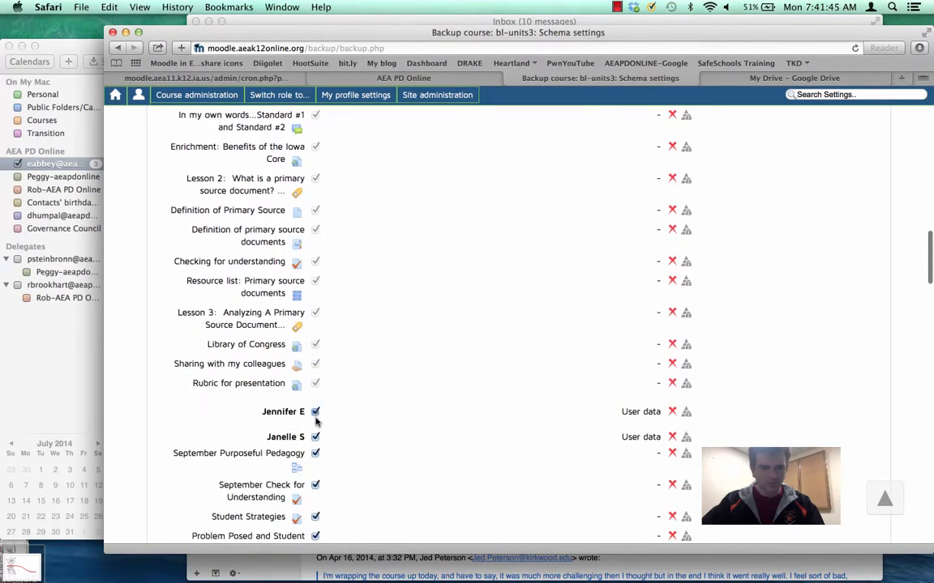
scroll(375, 455, "down", 7)
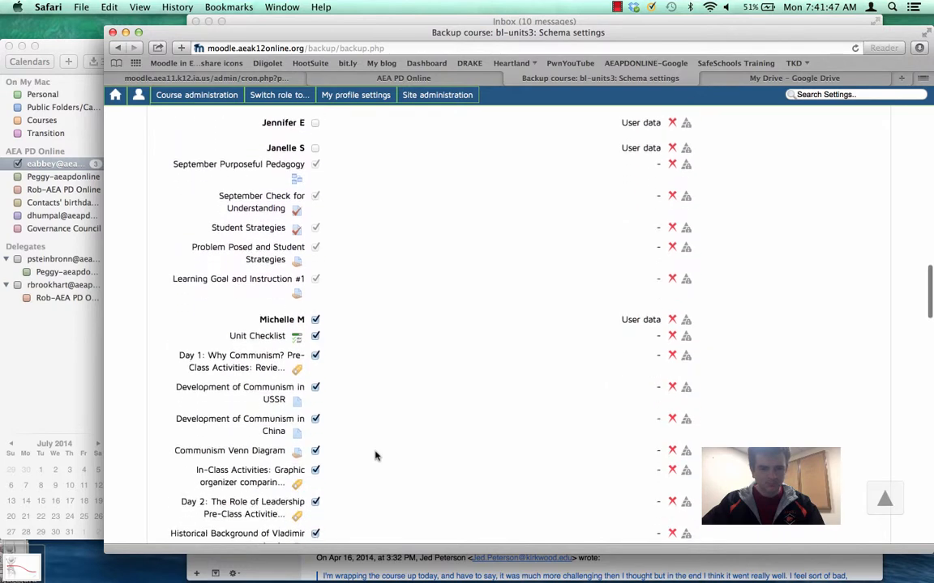
scroll(410, 422, "down", 17)
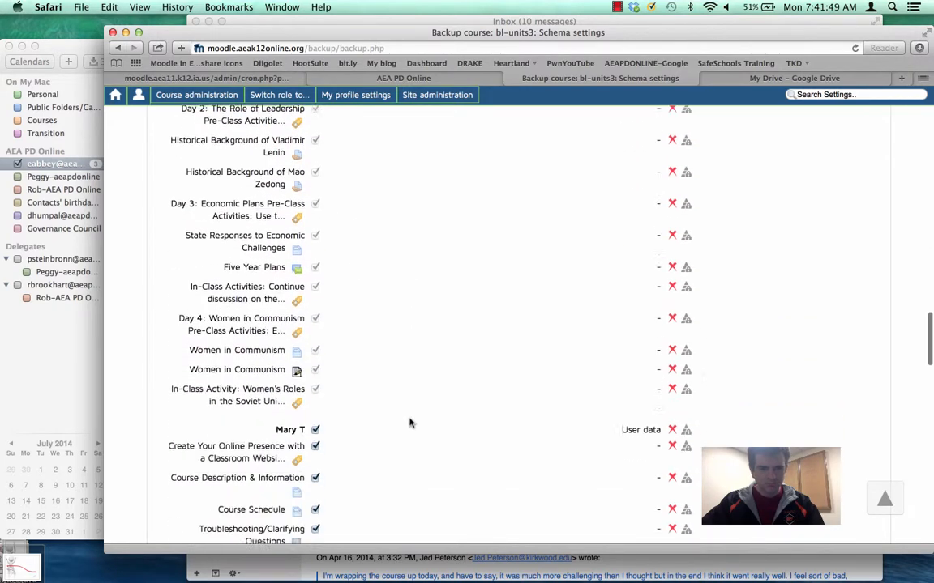
scroll(410, 422, "down", 13)
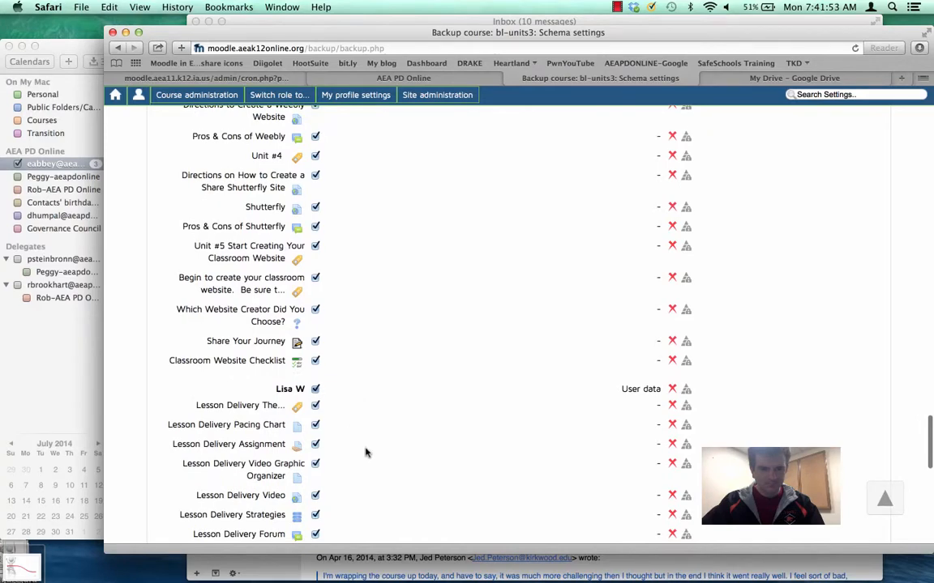
scroll(365, 452, "down", 7)
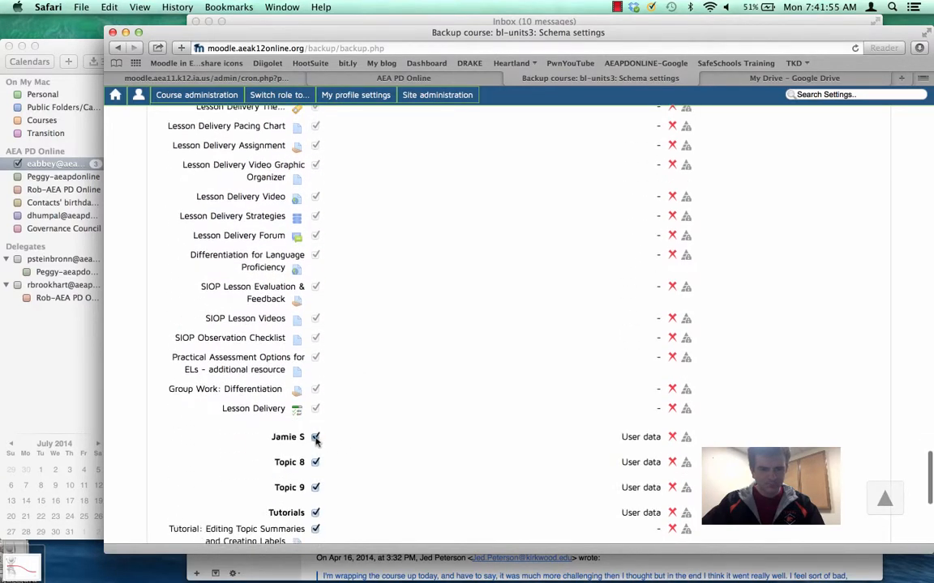
left_click(315, 513)
scroll(365, 513, "down", 7)
Check the section selection for the classroom website unit and proceed to the backup's confirmation and review.
scroll(365, 513, "up", 5)
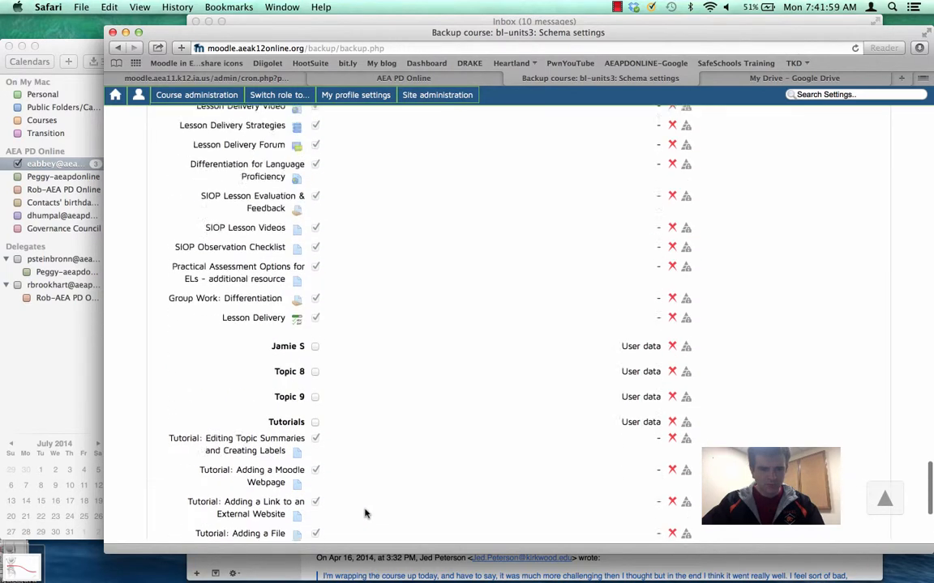
scroll(365, 513, "up", 18)
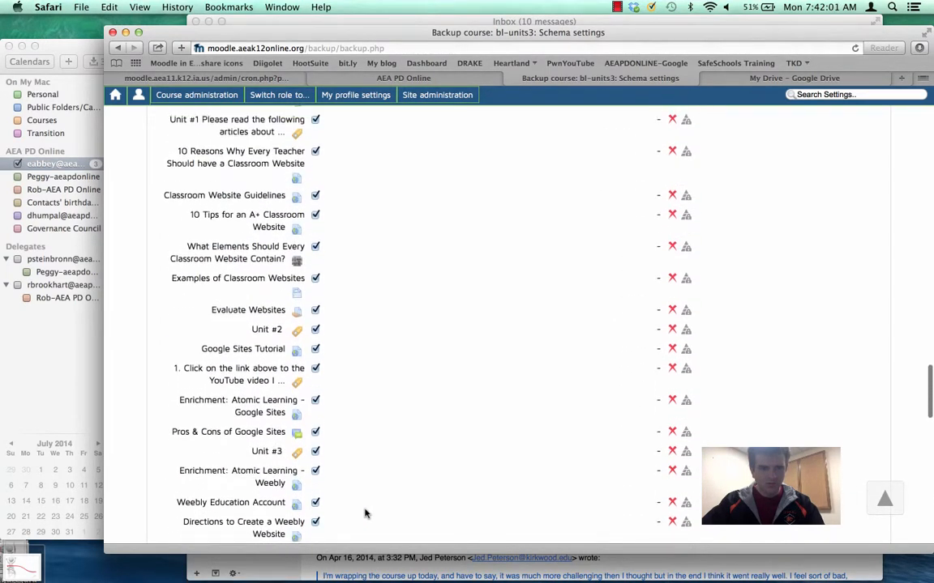
scroll(365, 512, "up", 8)
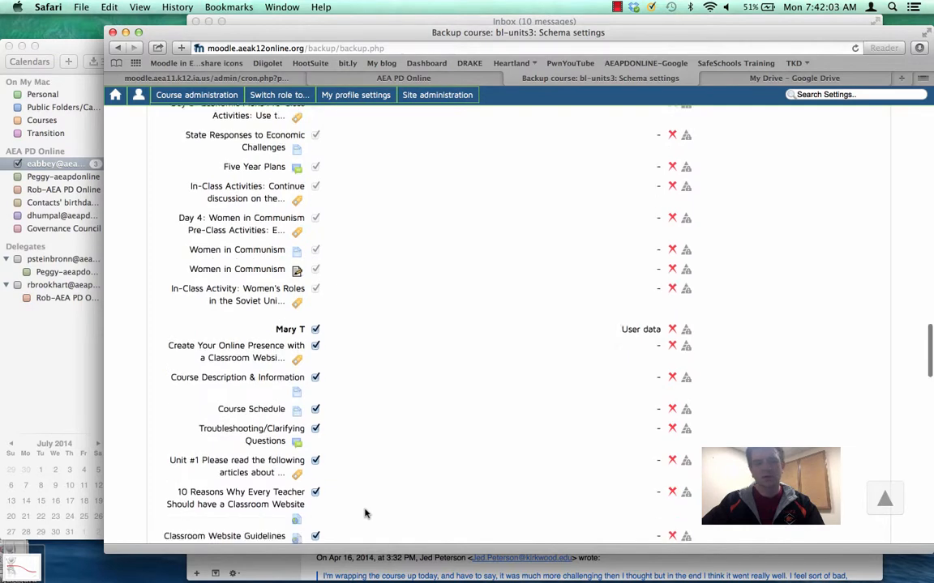
scroll(364, 513, "down", 20)
left_click(859, 448)
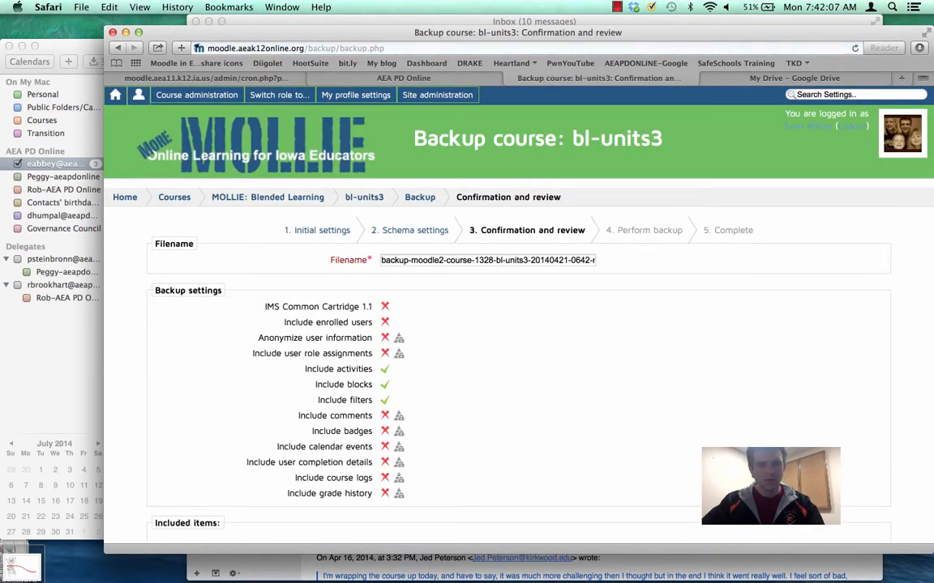
Perform the backup with the default file name and continue to the list of backup files.
scroll(519, 324, "down", 20)
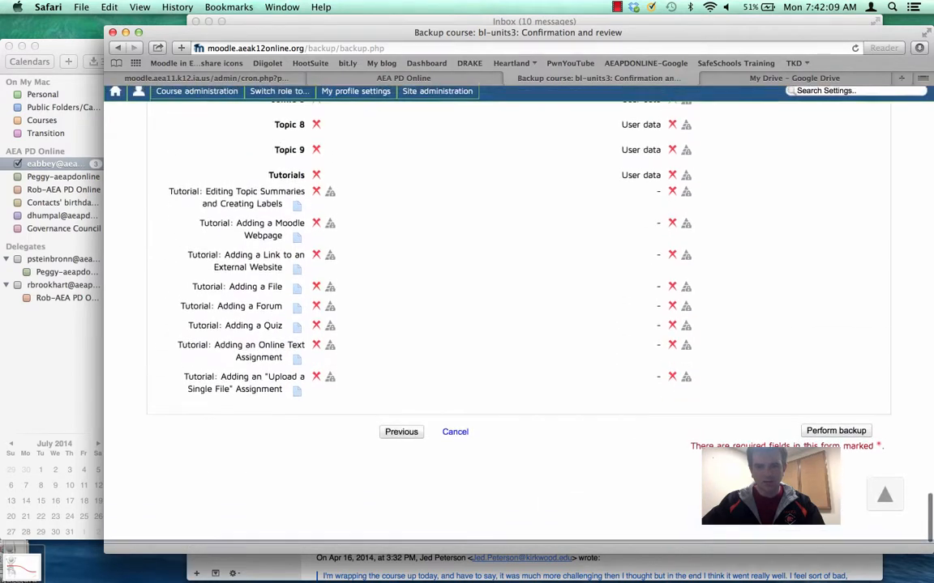
left_click(829, 436)
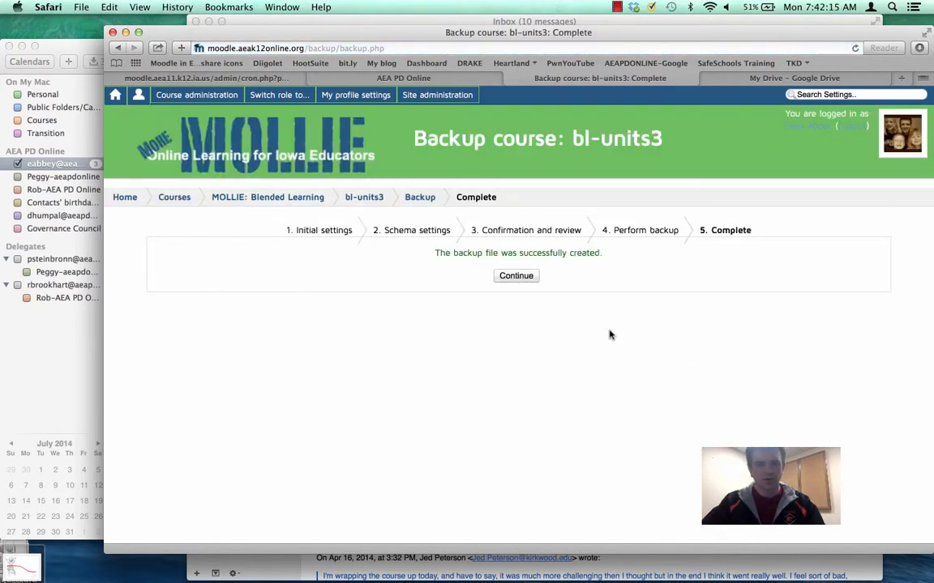
left_click(518, 276)
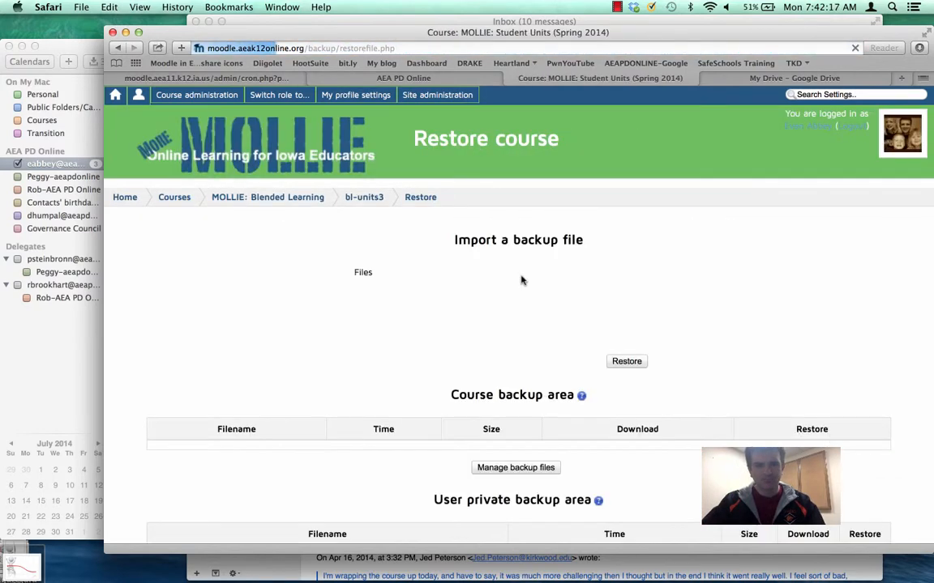
Start restoring the newest bl-units3 backup from the user private backup area, accept its details and view the destination options.
scroll(528, 395, "down", 5)
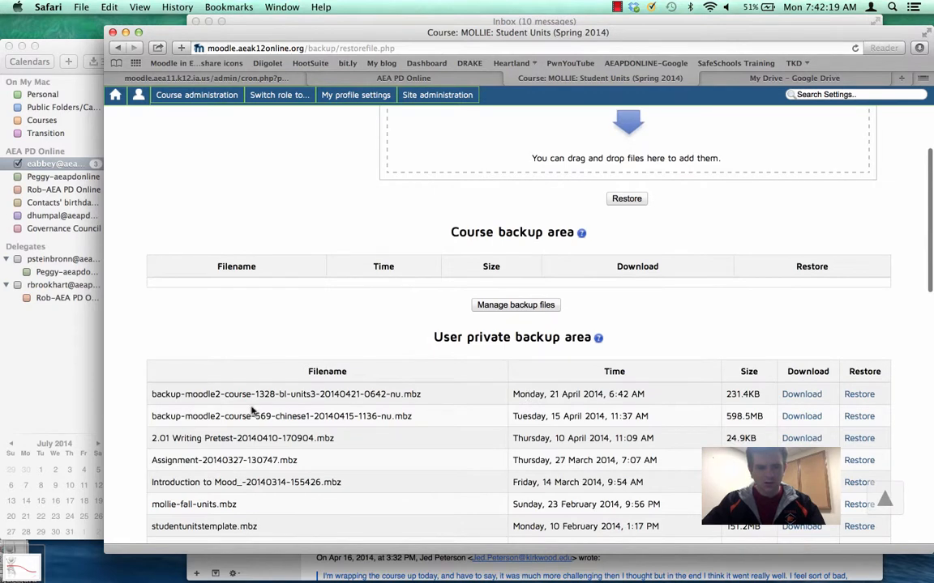
left_click(859, 394)
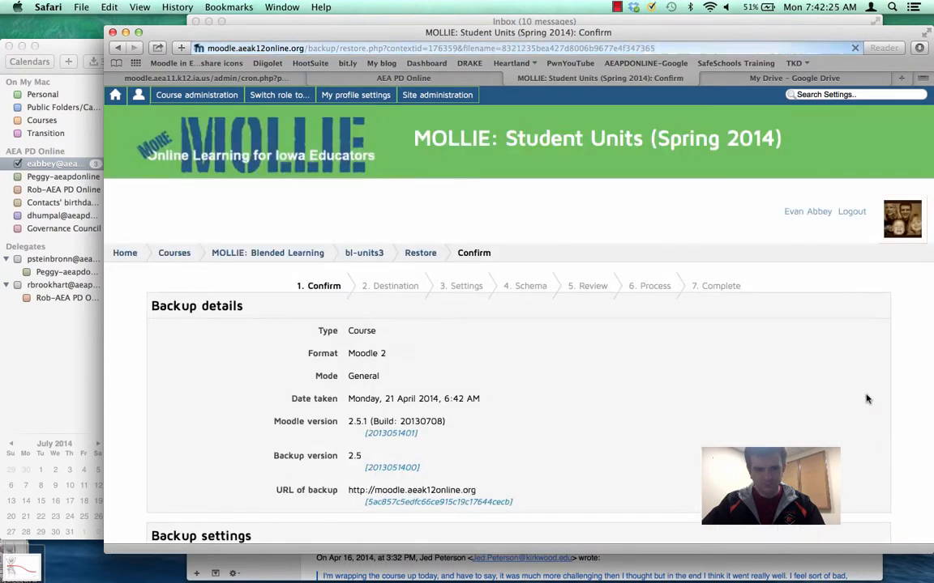
scroll(731, 445, "down", 7)
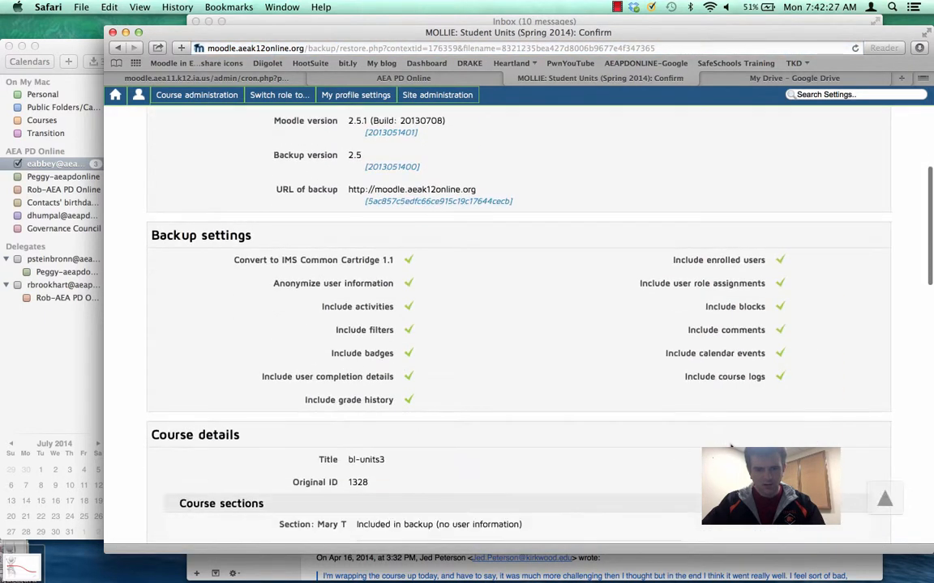
scroll(731, 445, "down", 15)
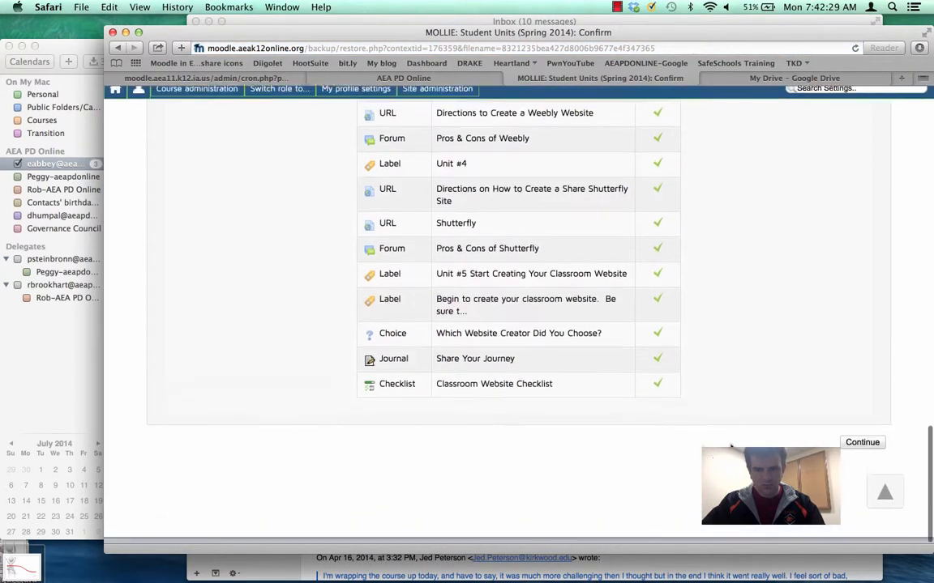
left_click(856, 452)
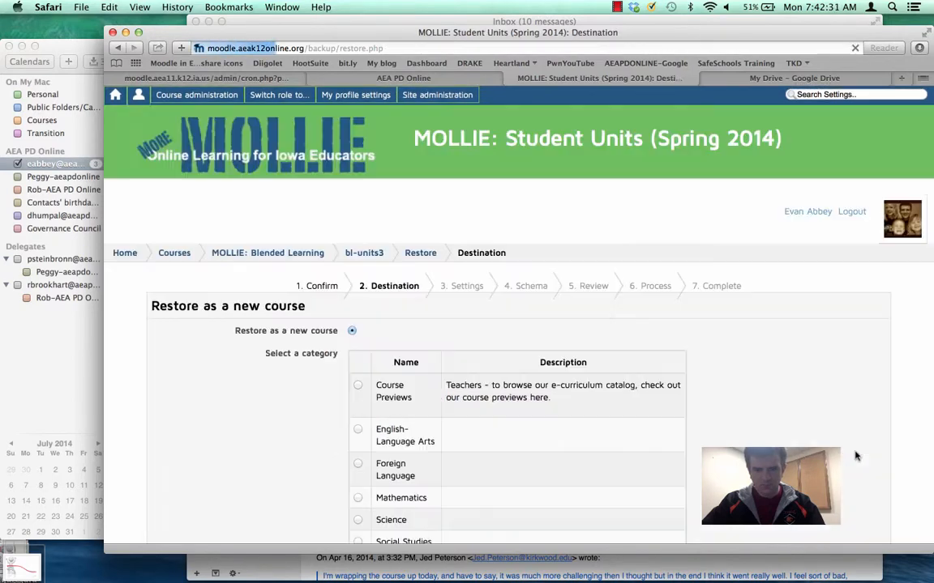
scroll(856, 456, "down", 3)
scroll(855, 456, "down", 3)
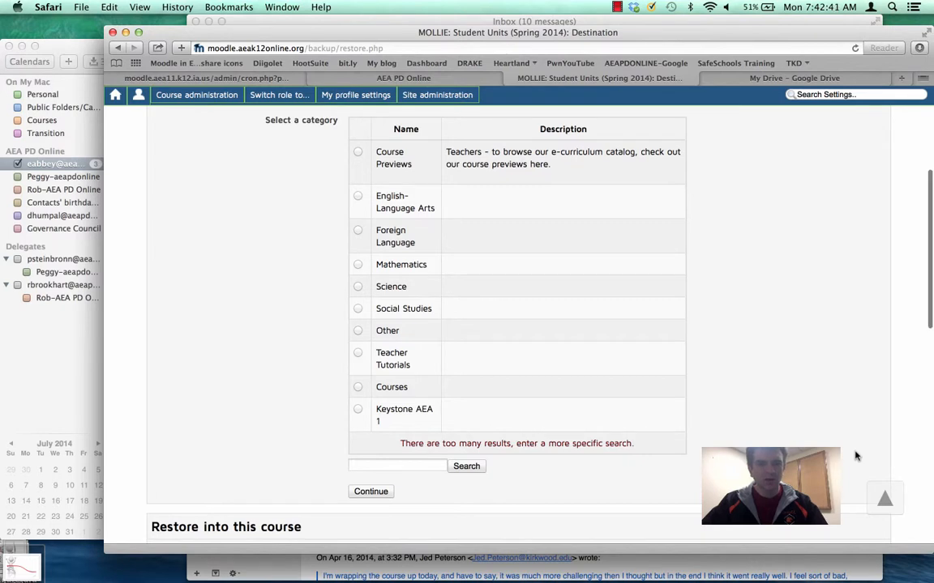
Find the Kuemper category, restore the backup there as a new course and accept the default restore settings.
scroll(855, 457, "up", 2)
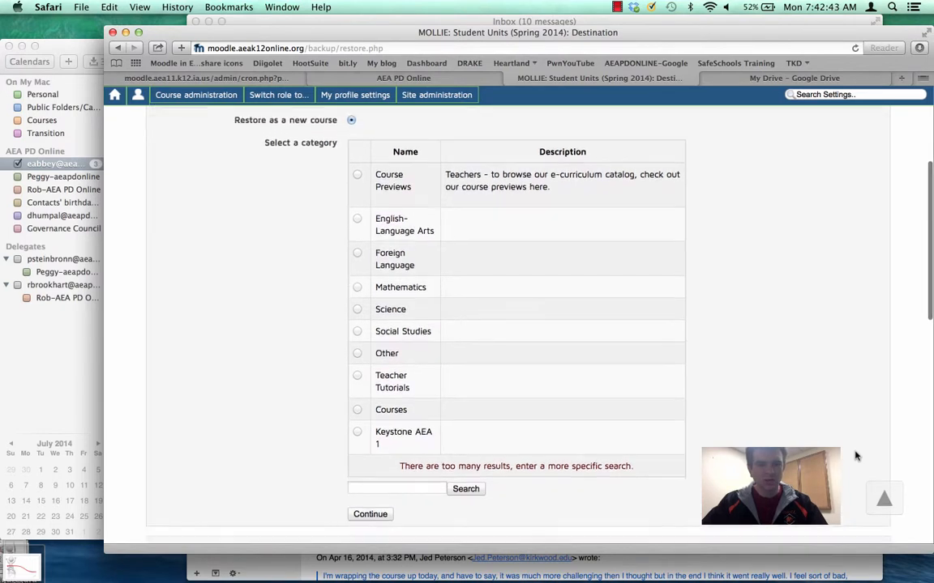
left_click(417, 481)
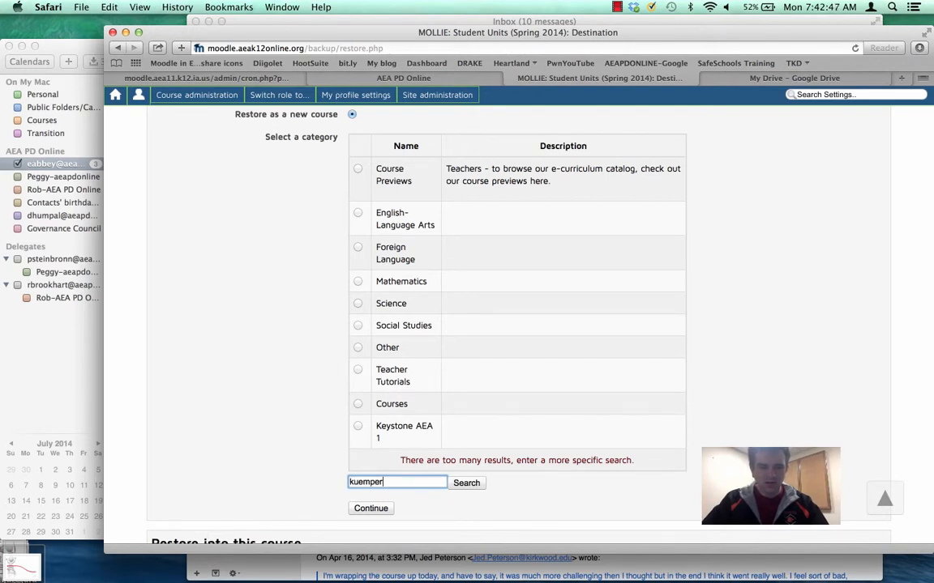
type("kuemper")
key("Return")
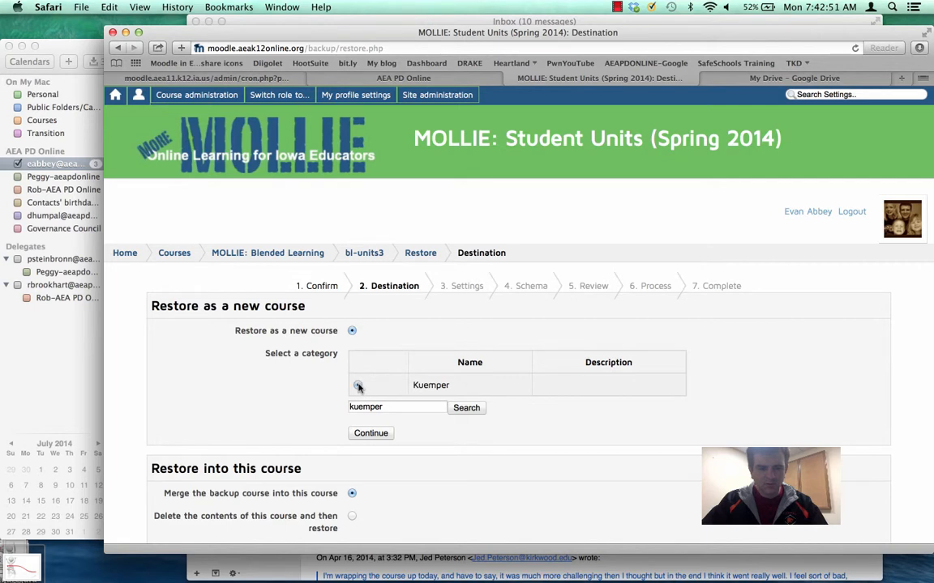
left_click(364, 434)
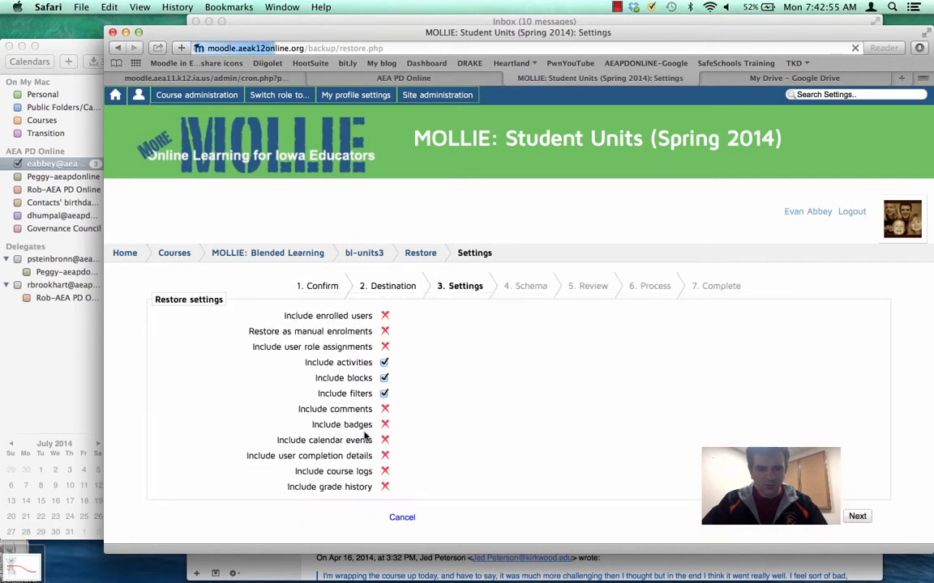
scroll(464, 417, "down", 3)
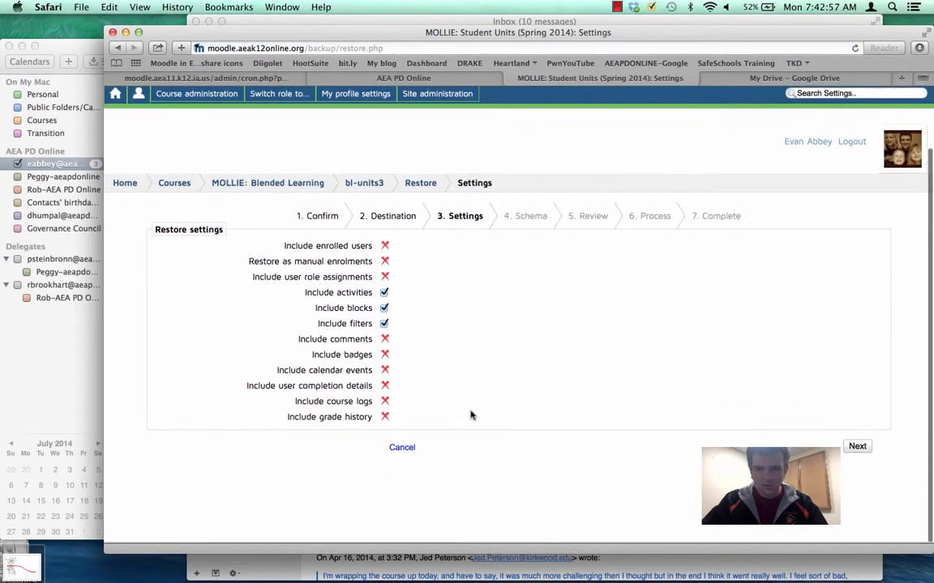
left_click(852, 447)
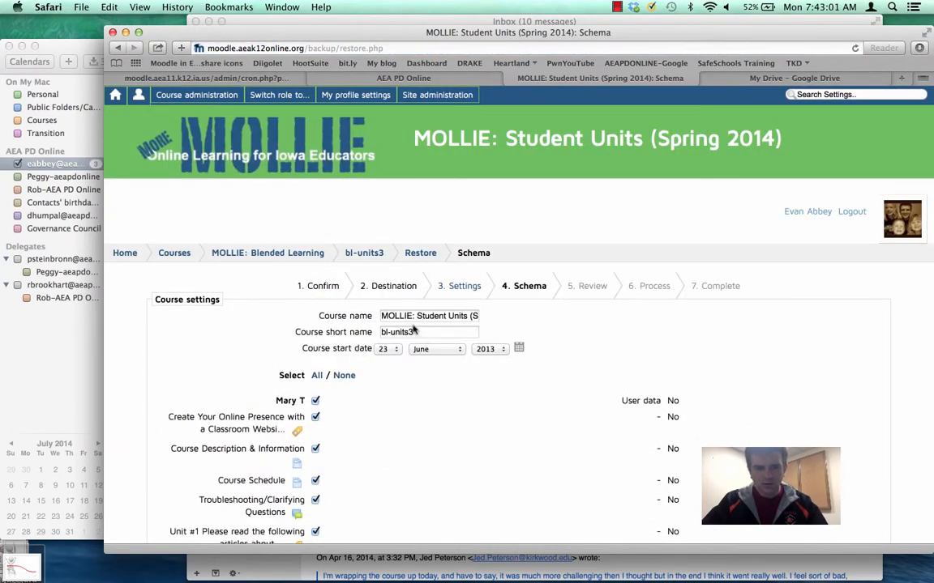
Name the new course with the teacher's full name plus "'s Blended Unit" and set its short name to the teacher's surname plus "-blended".
triple_click(407, 316)
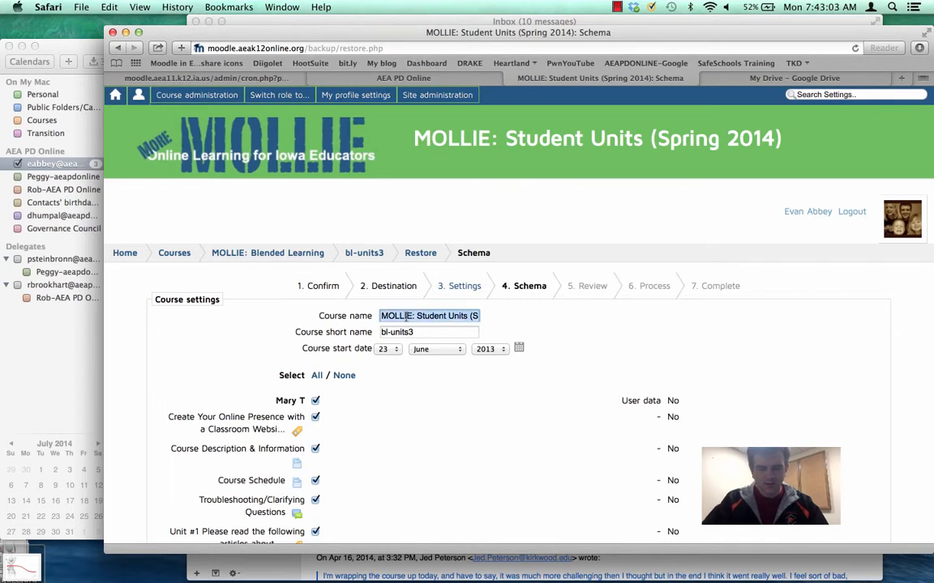
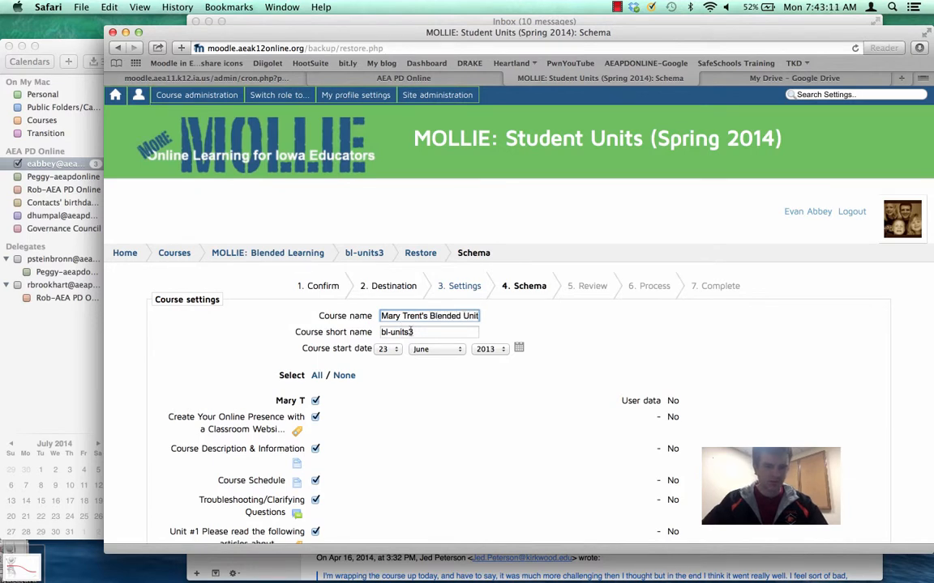
key("Tab")
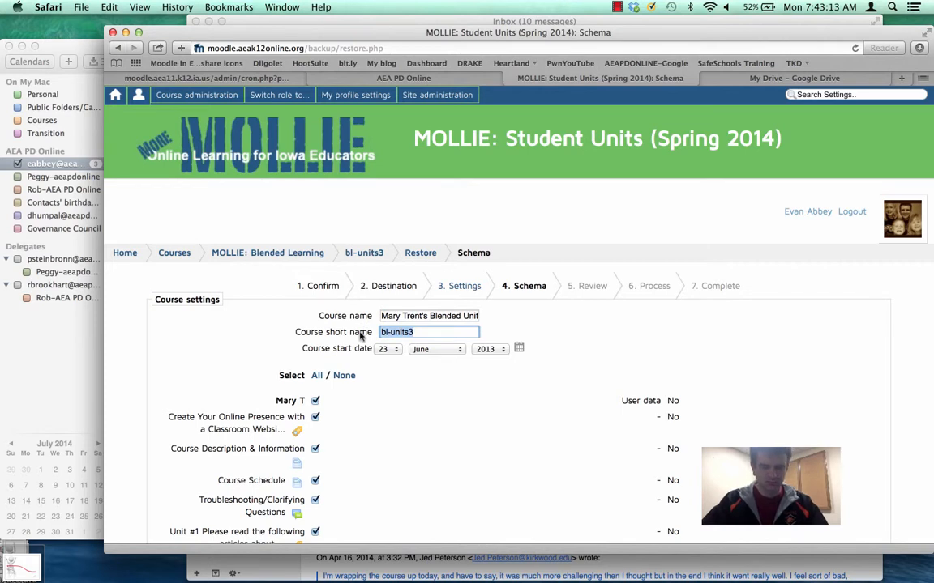
type("trent-blended")
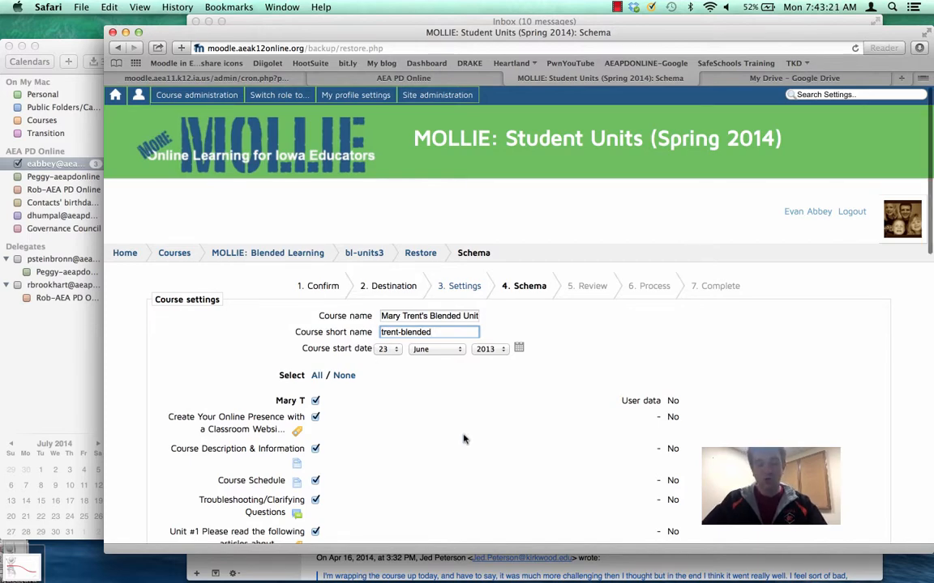
Keep all of the unit's items selected, proceed through the review and perform the restore.
scroll(463, 440, "down", 3)
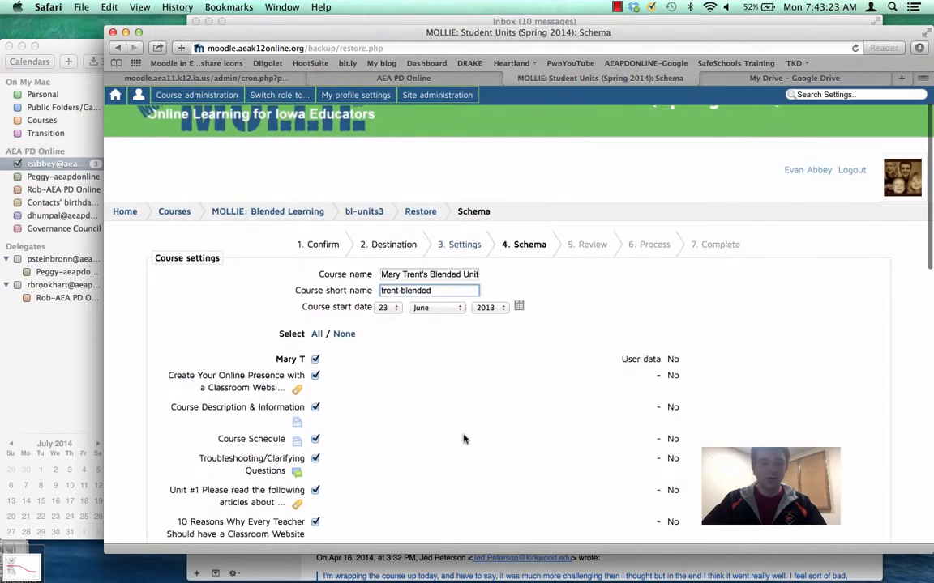
scroll(464, 439, "down", 15)
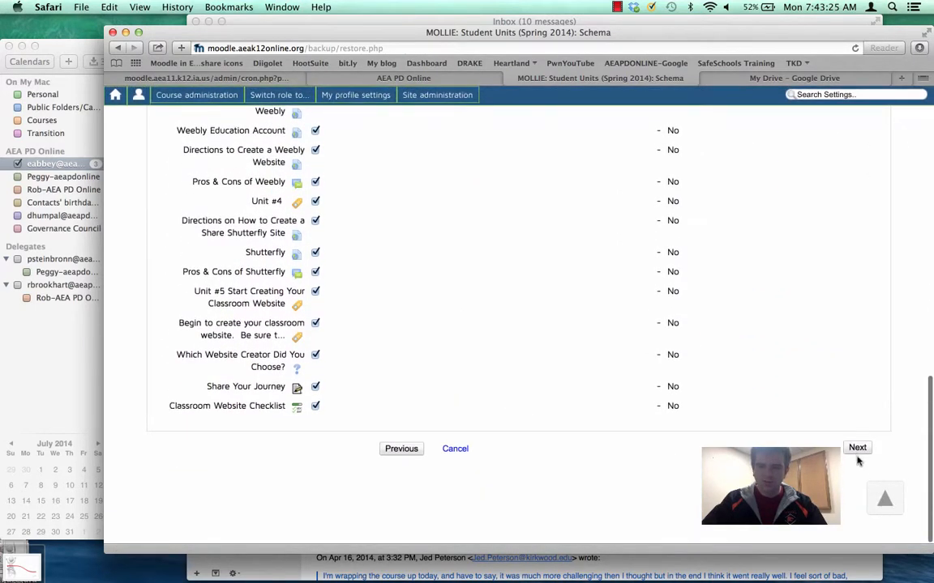
left_click(856, 452)
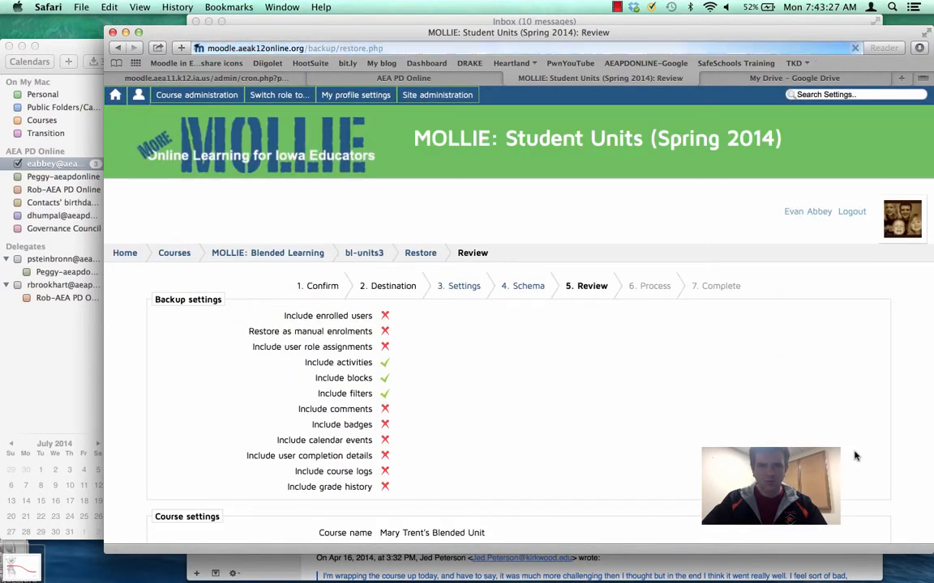
scroll(855, 457, "down", 15)
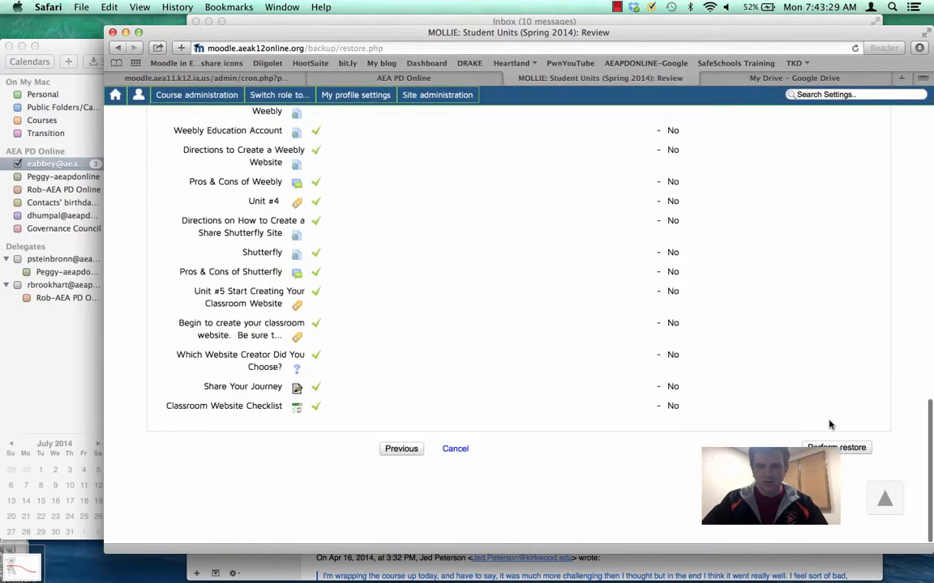
left_click(834, 443)
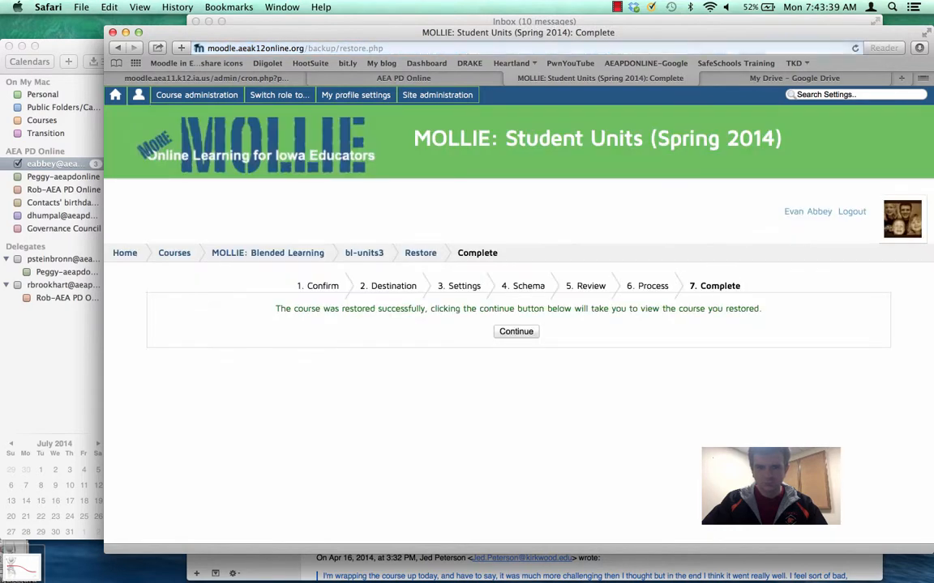
Go to the restored course and check the classroom website unit's content in its own section.
left_click(516, 331)
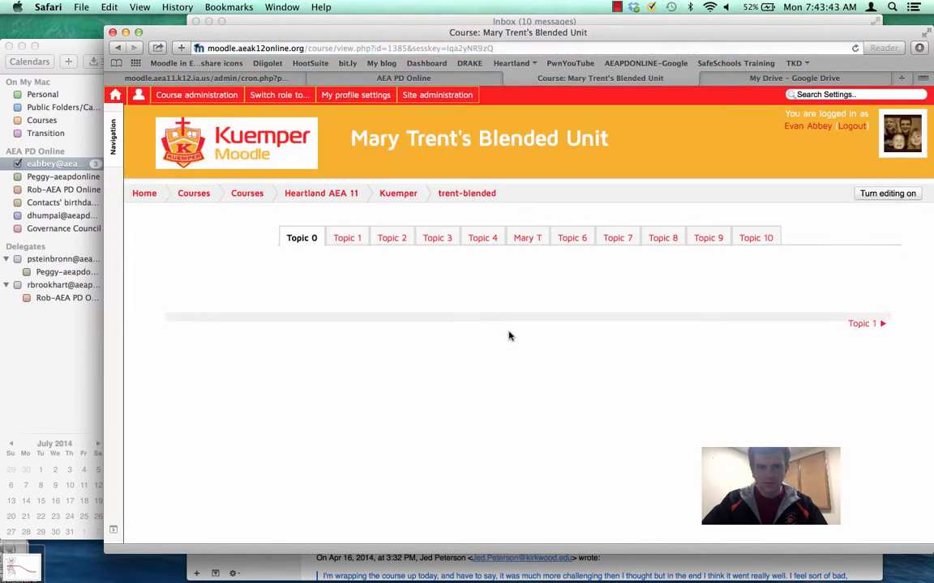
left_click(530, 240)
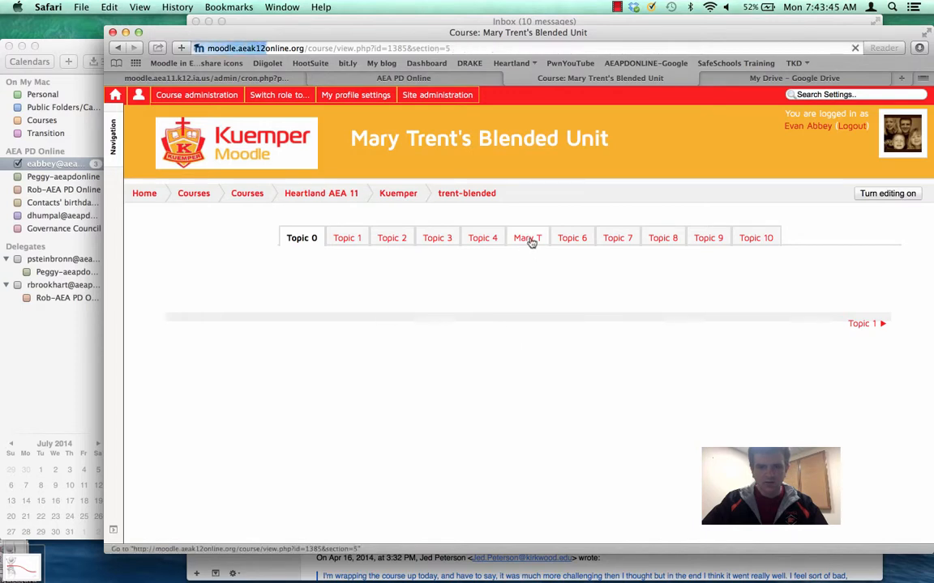
scroll(510, 423, "down", 5)
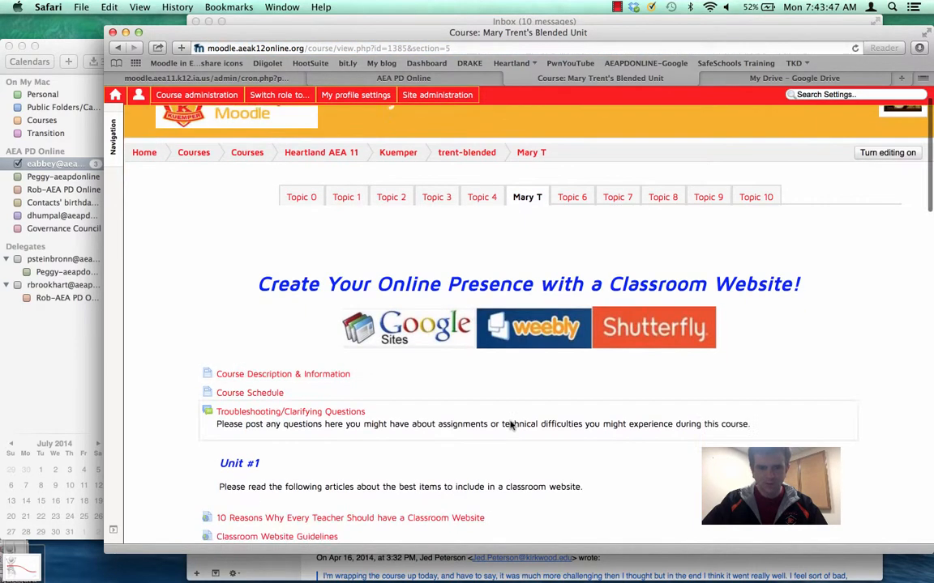
scroll(510, 423, "up", 3)
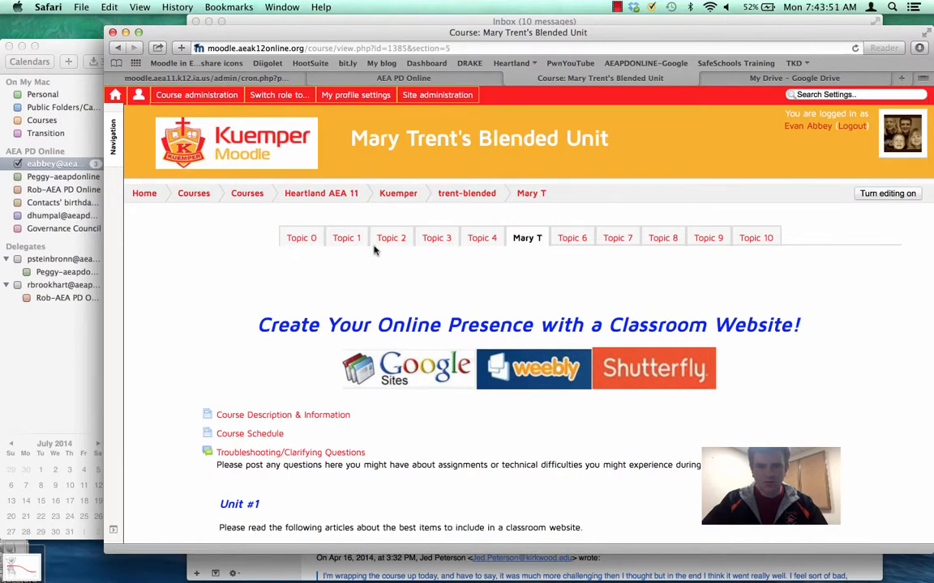
Change the restored course's format to Topics format in its course settings and save the changes.
mouse_move(279, 96)
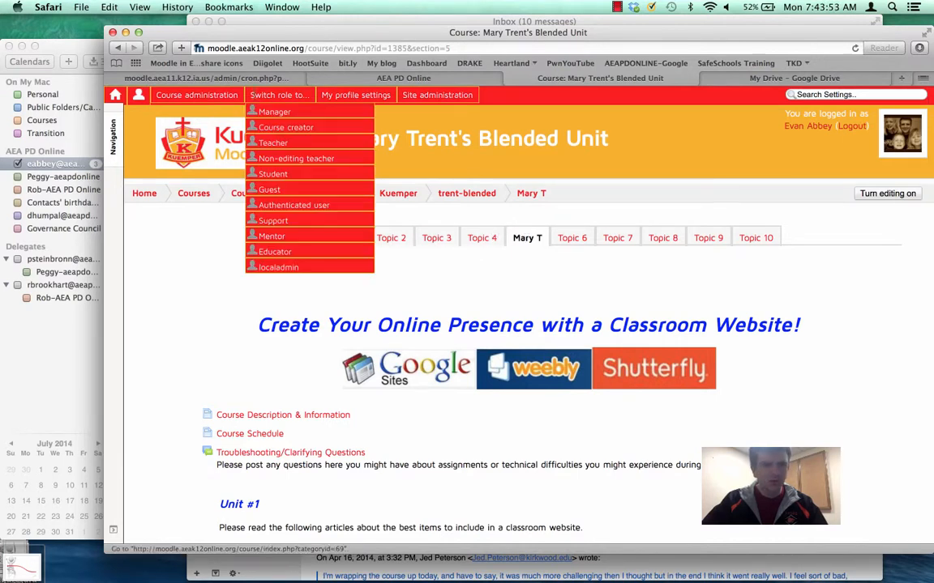
mouse_move(195, 94)
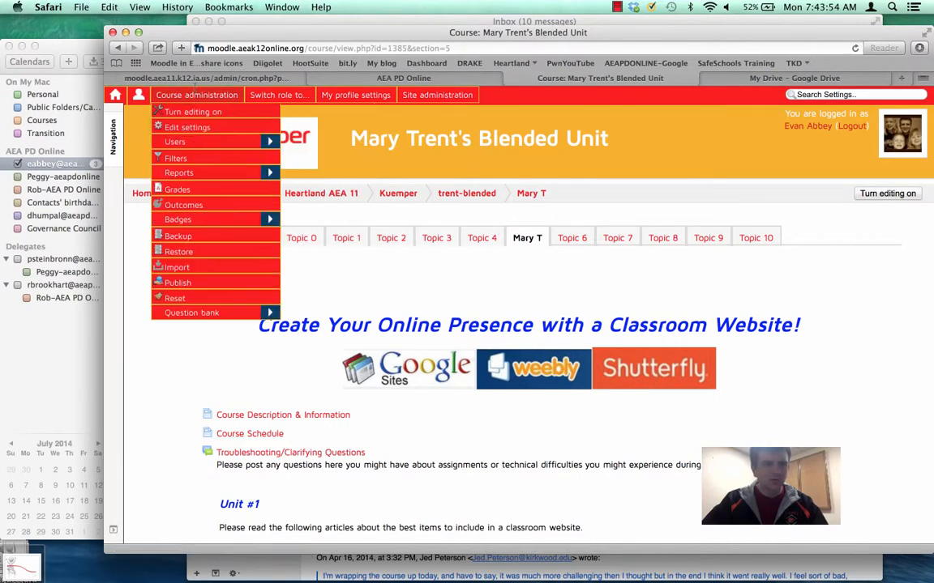
left_click(194, 130)
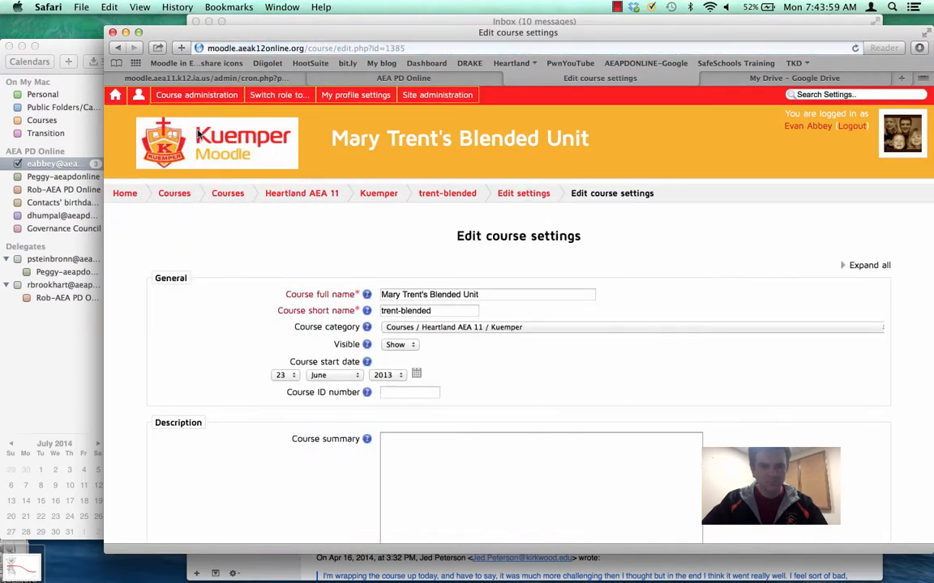
scroll(372, 336, "down", 10)
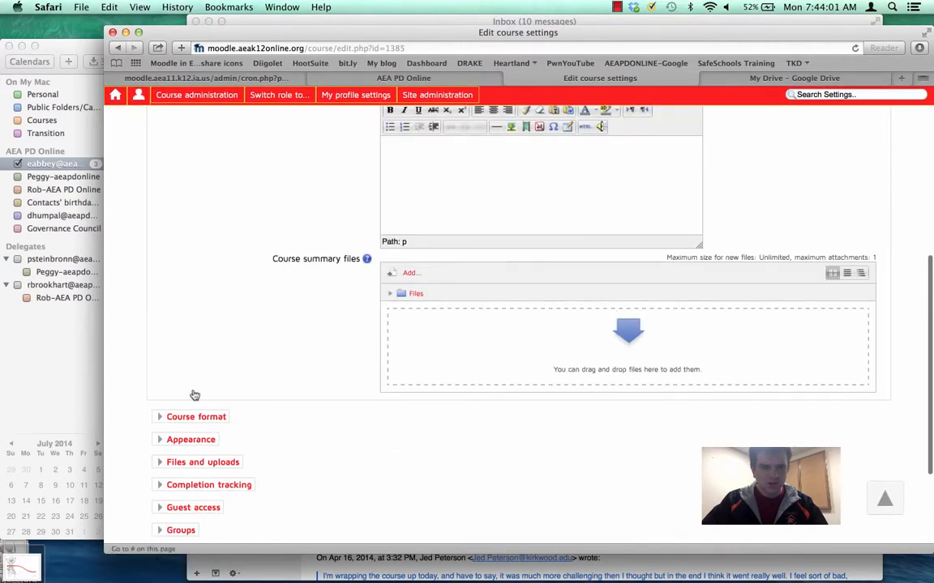
left_click(195, 418)
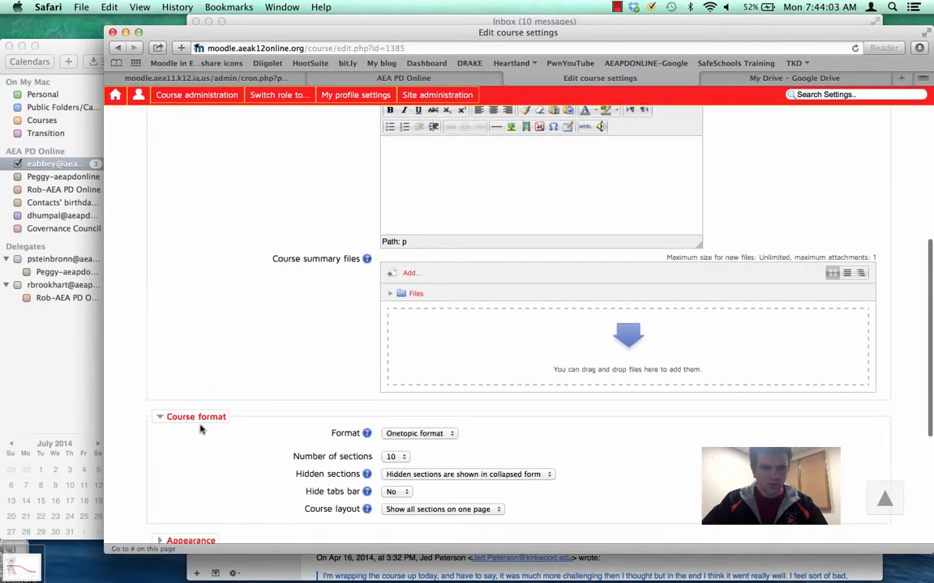
left_click(427, 435)
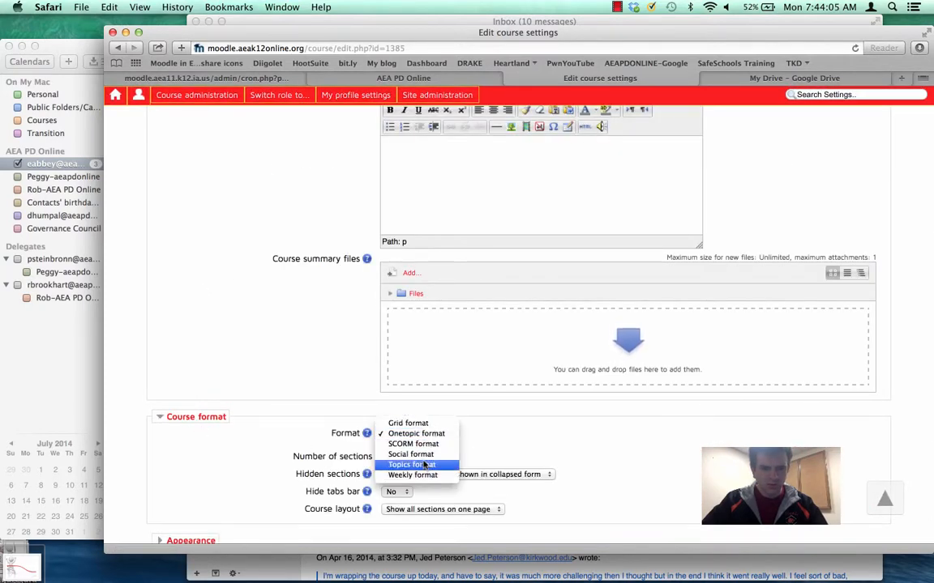
left_click(425, 465)
scroll(423, 466, "down", 6)
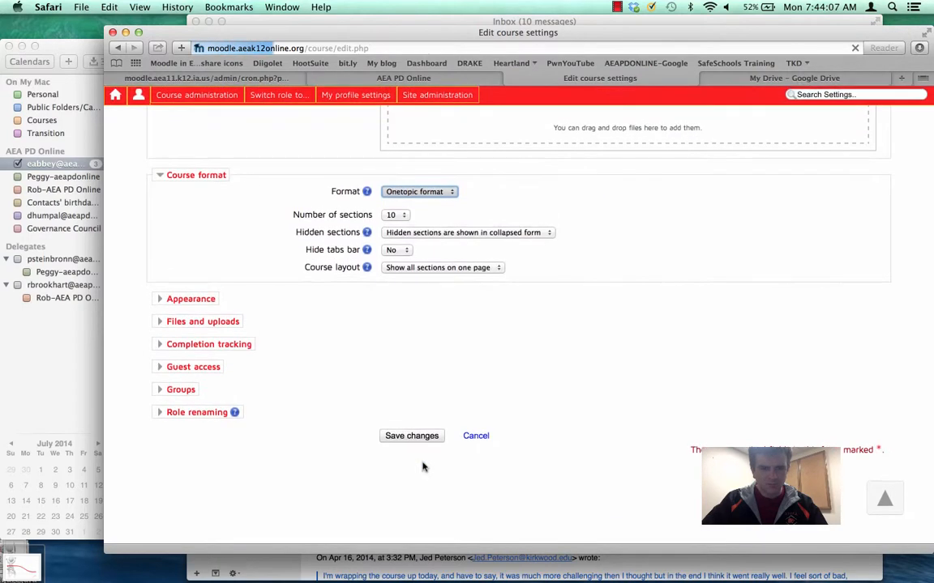
scroll(422, 467, "down", 5)
scroll(422, 467, "down", 4)
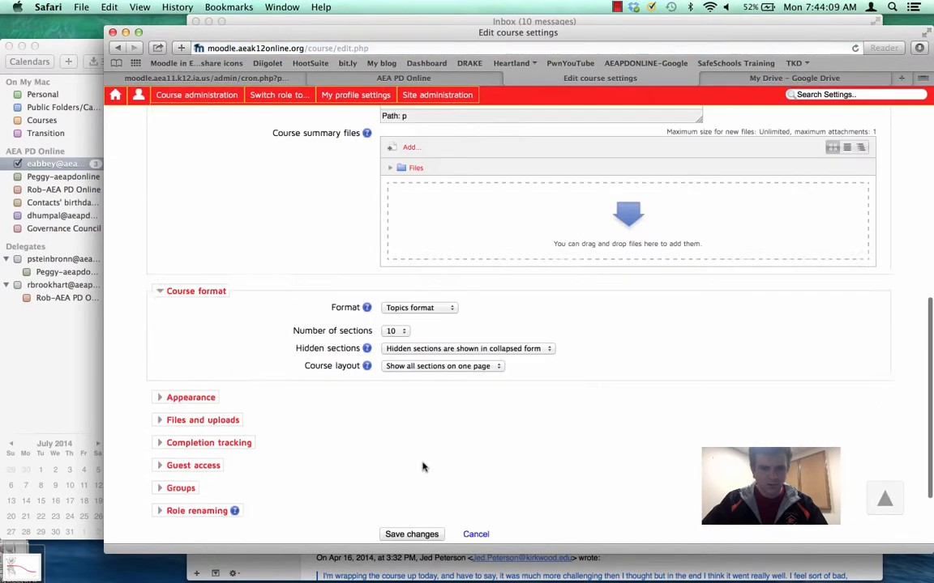
left_click(432, 438)
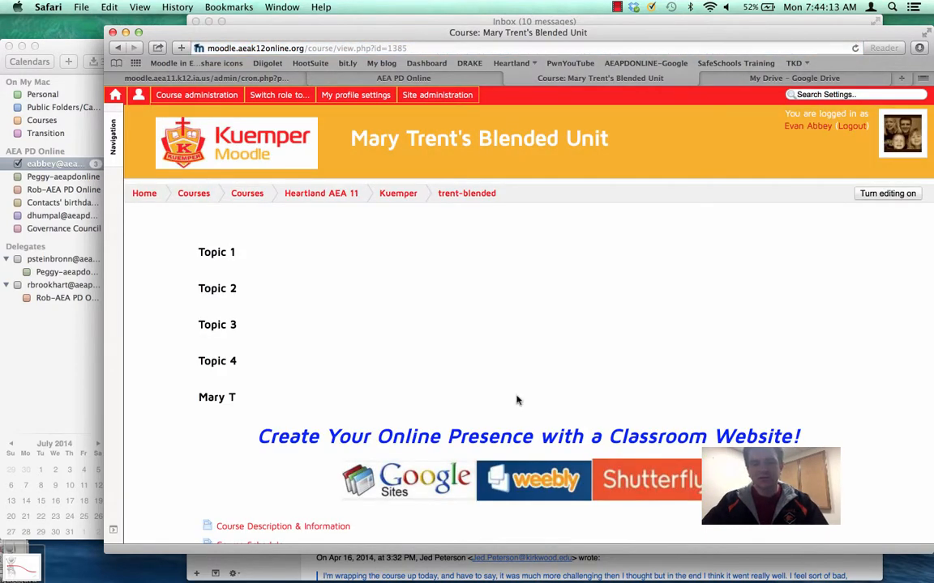
Turn on editing for the course and move the classroom website unit's section above Topic 1.
scroll(517, 400, "down", 2)
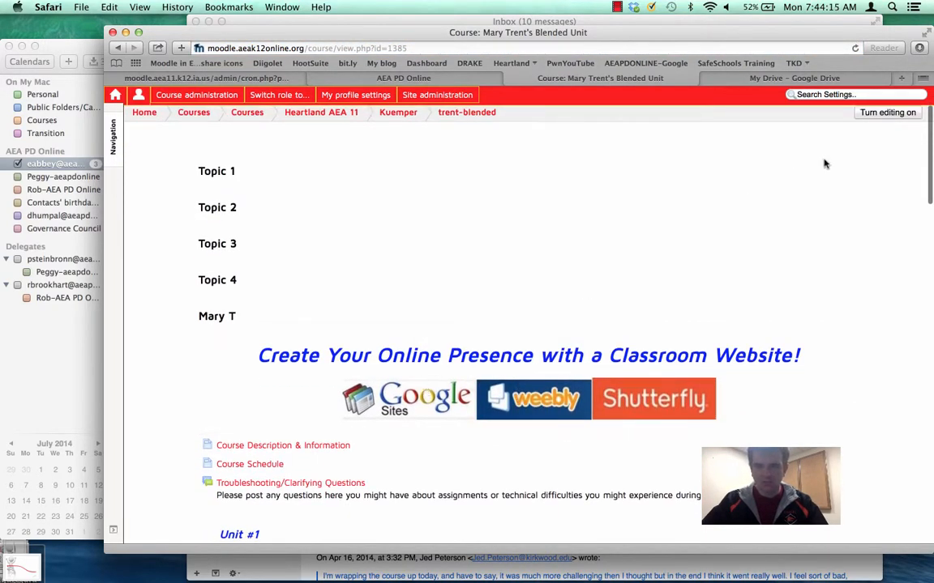
left_click(875, 113)
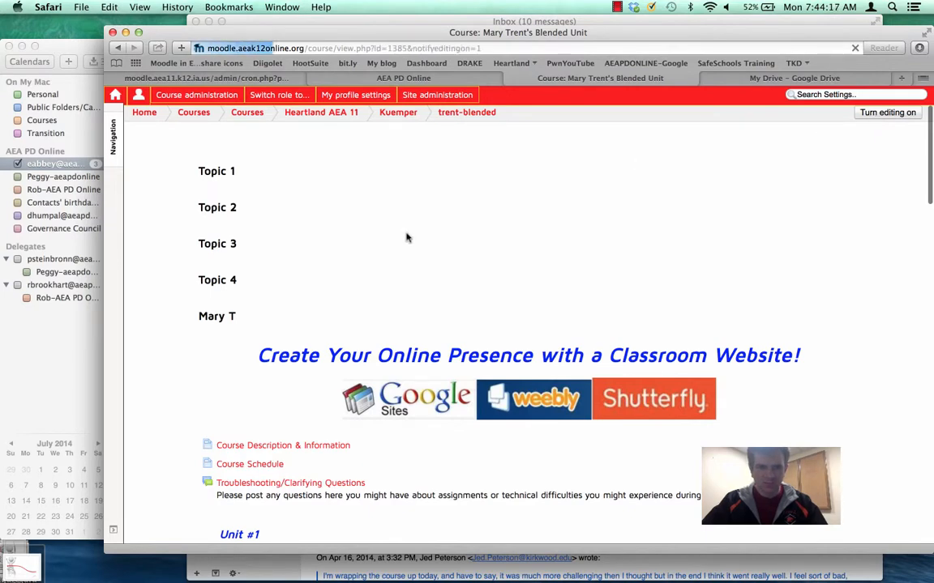
scroll(442, 416, "down", 5)
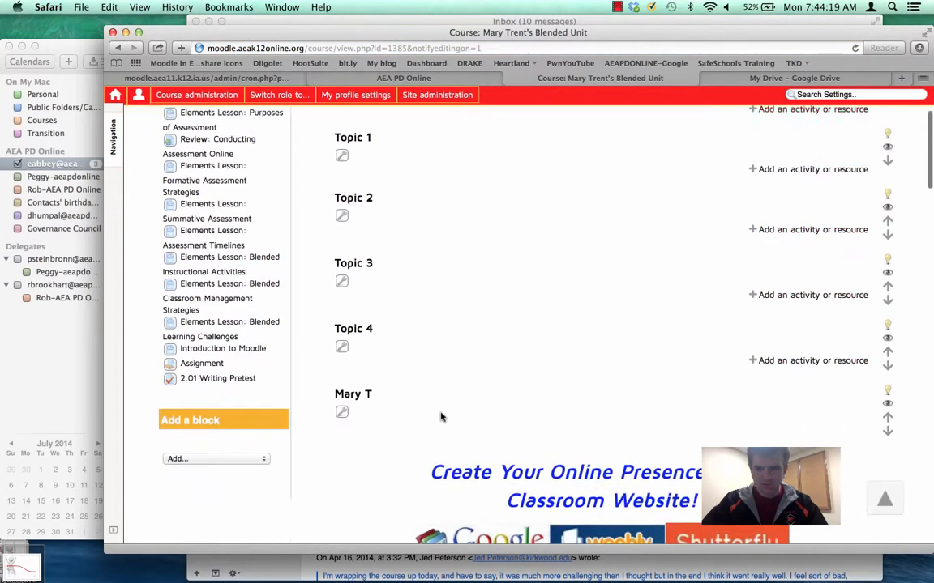
scroll(442, 416, "down", 3)
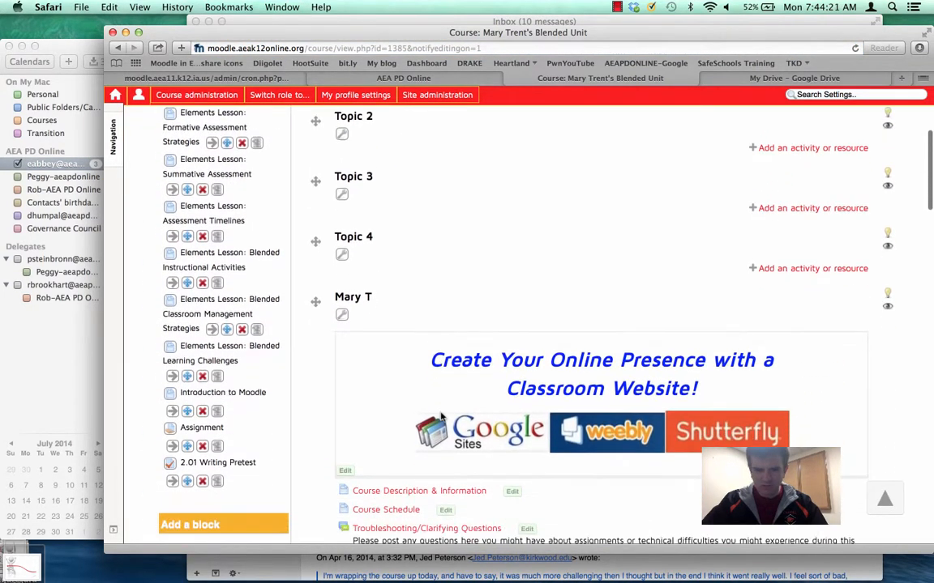
scroll(441, 417, "down", 1)
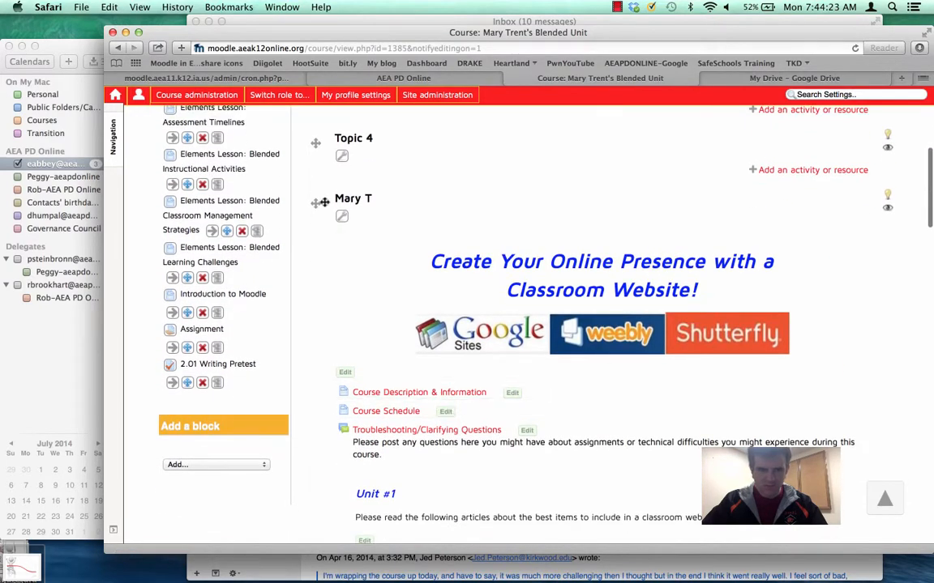
left_click_drag(312, 202, 338, 238)
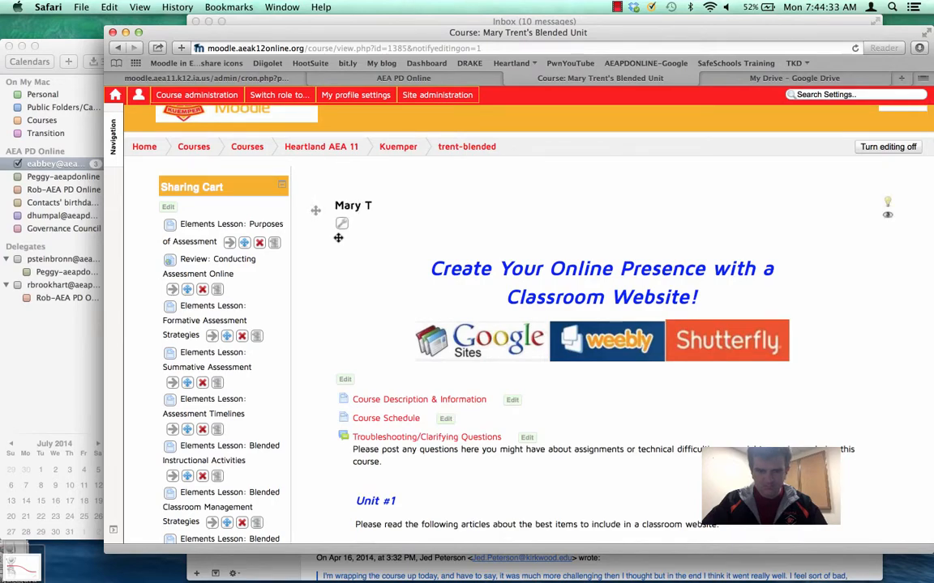
scroll(357, 344, "down", 15)
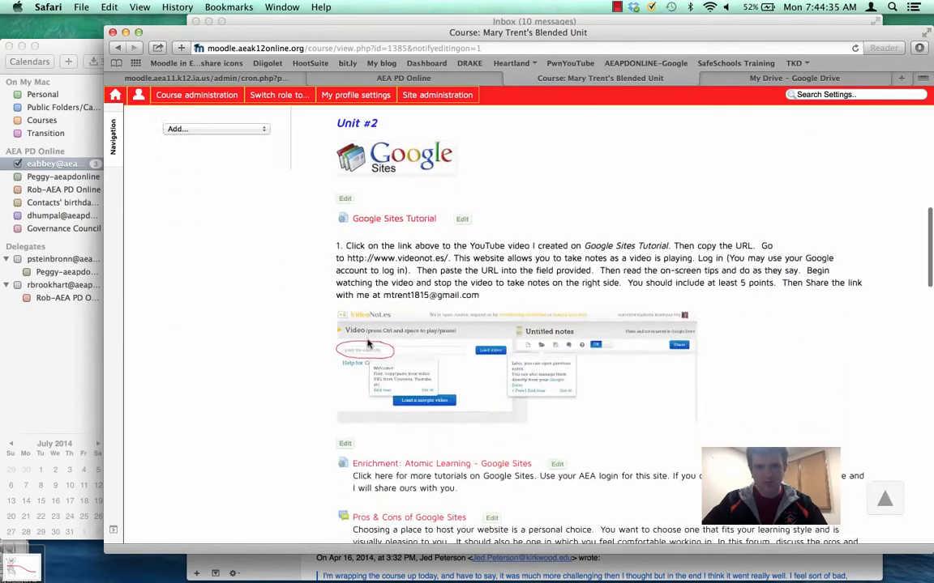
Review the moved classroom website section from start to end, including the empty topics that follow it.
scroll(368, 345, "down", 10)
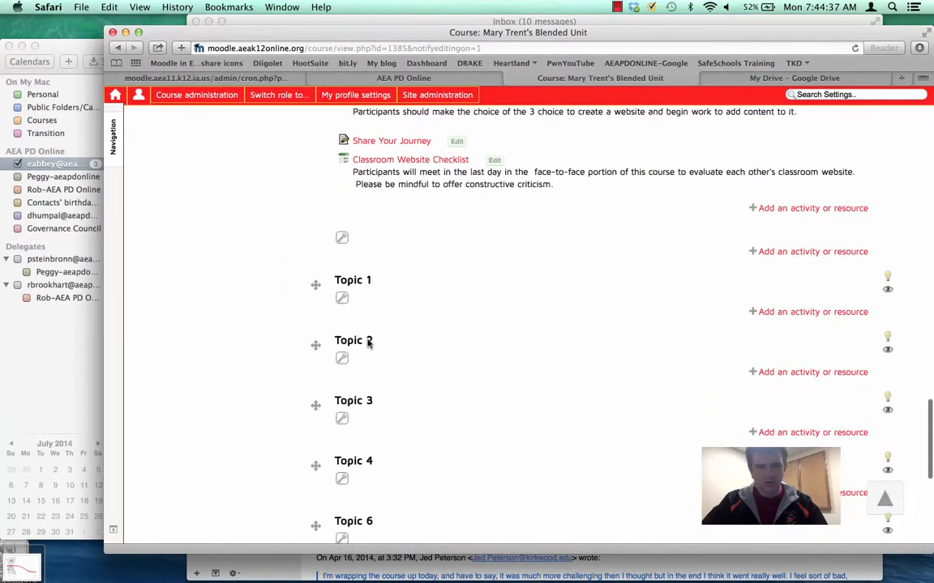
scroll(367, 340, "up", 3)
scroll(367, 342, "down", 3)
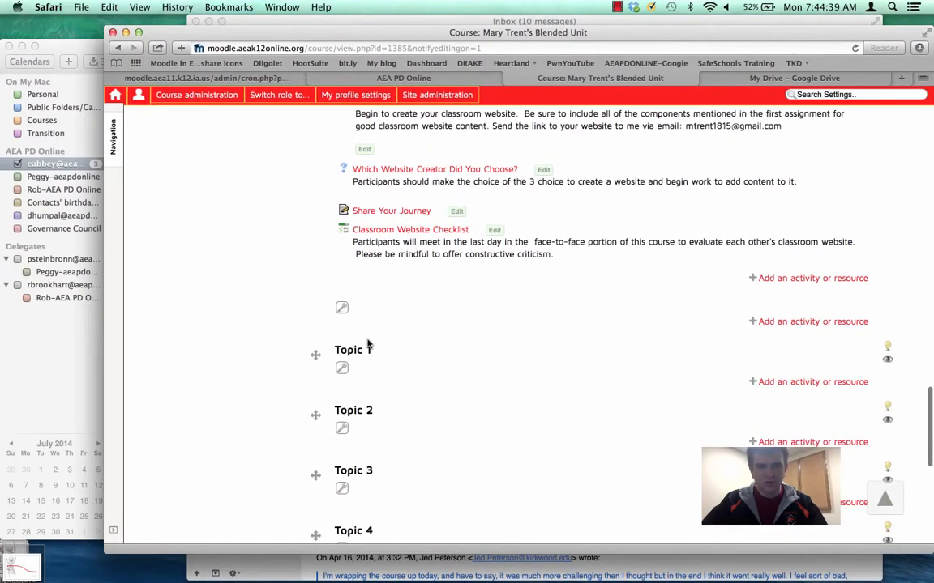
scroll(367, 344, "up", 2)
scroll(367, 344, "up", 10)
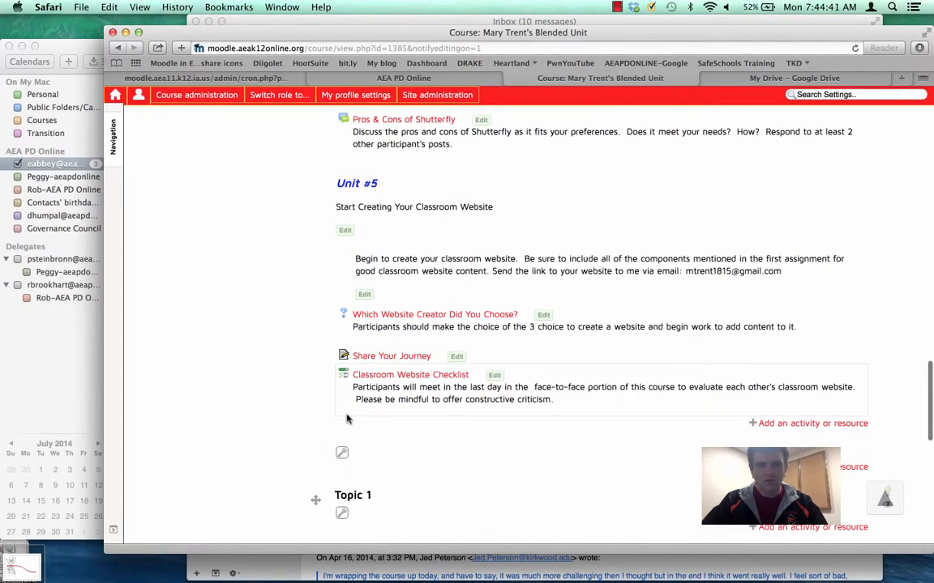
scroll(346, 418, "up", 20)
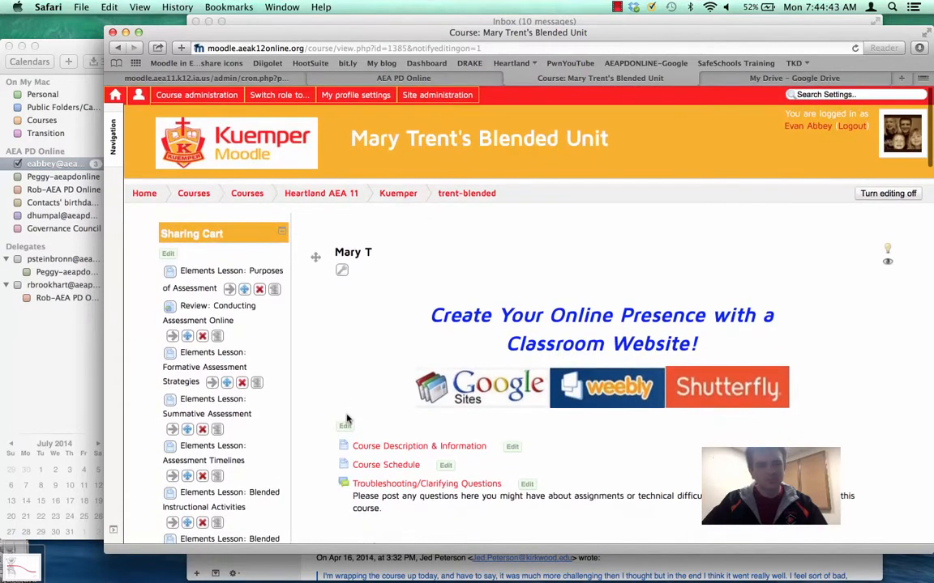
Start enrolling users from the restored course's enrolled users list, with Teacher as the role to assign.
mouse_move(196, 94)
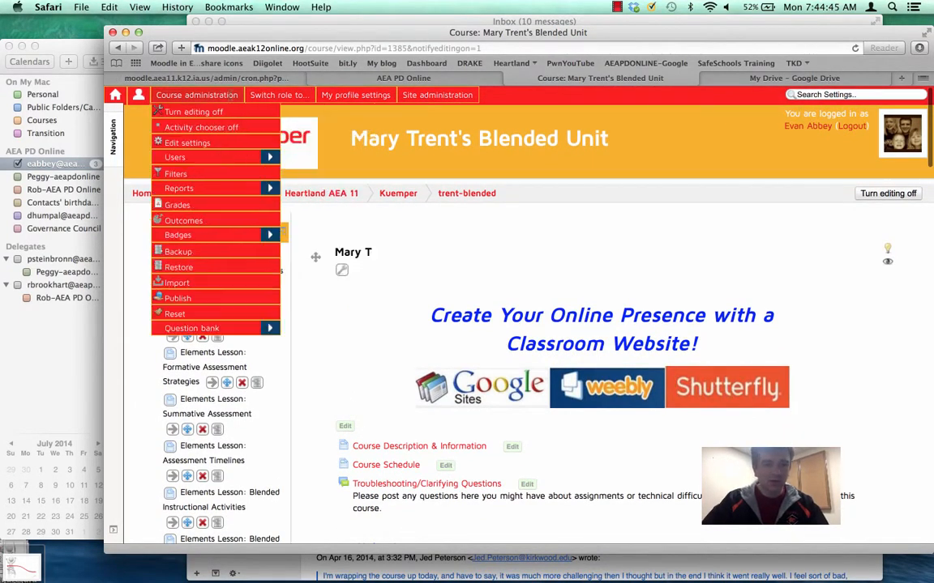
mouse_move(174, 158)
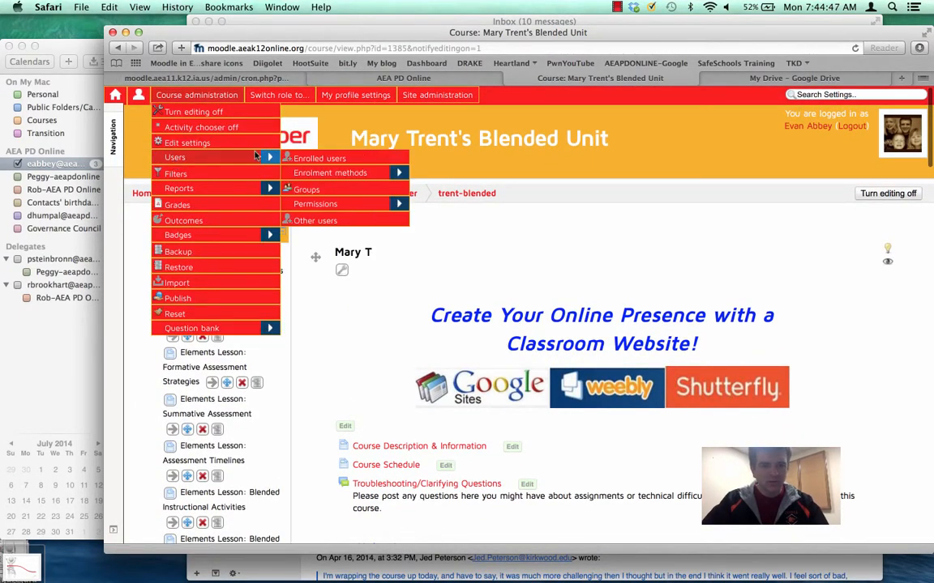
left_click(301, 160)
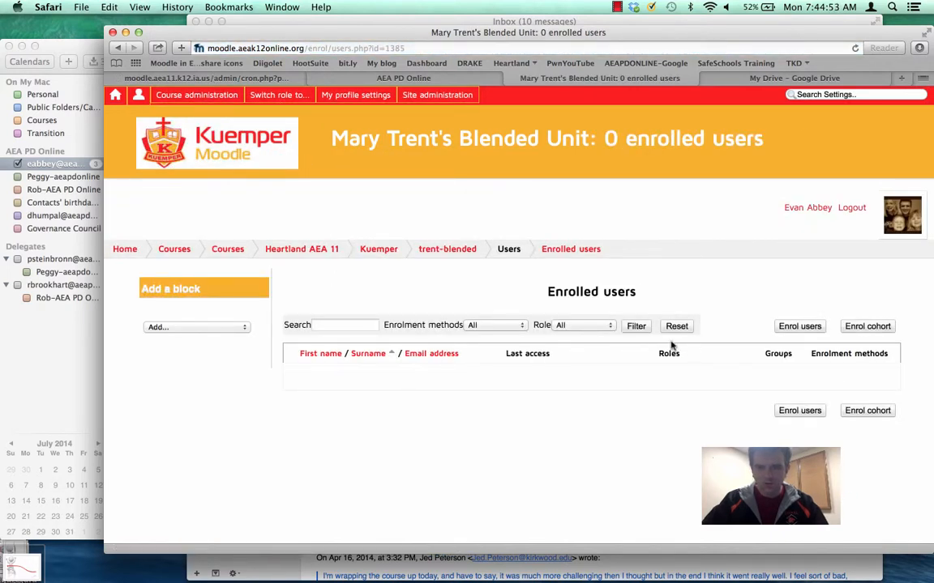
left_click(790, 327)
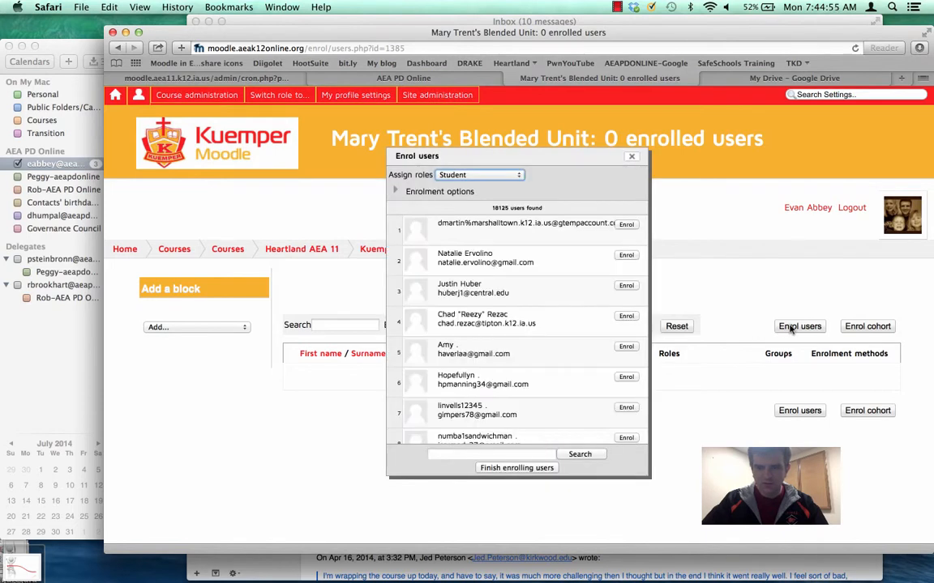
left_click(474, 175)
left_click(438, 143)
Search for the unit's author by surname, enrol her Kuemper account in the course and finish enrolling users.
left_click(453, 456)
type("trent")
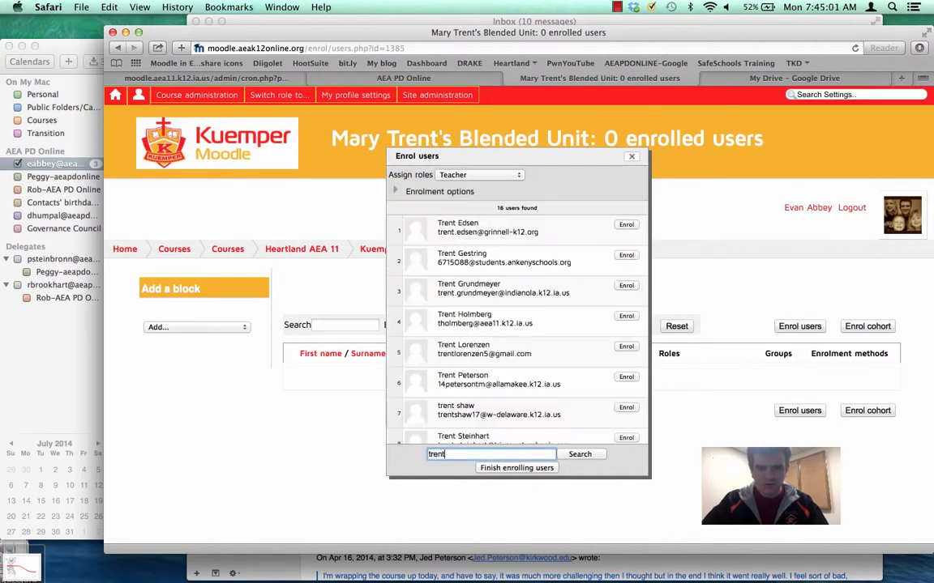
scroll(509, 387, "down", 5)
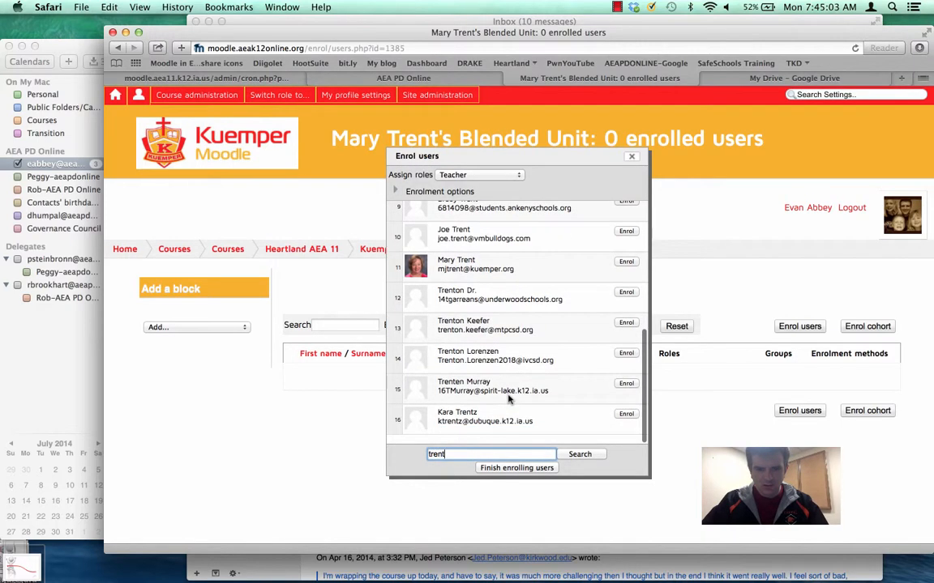
scroll(594, 322, "up", 1)
left_click(625, 297)
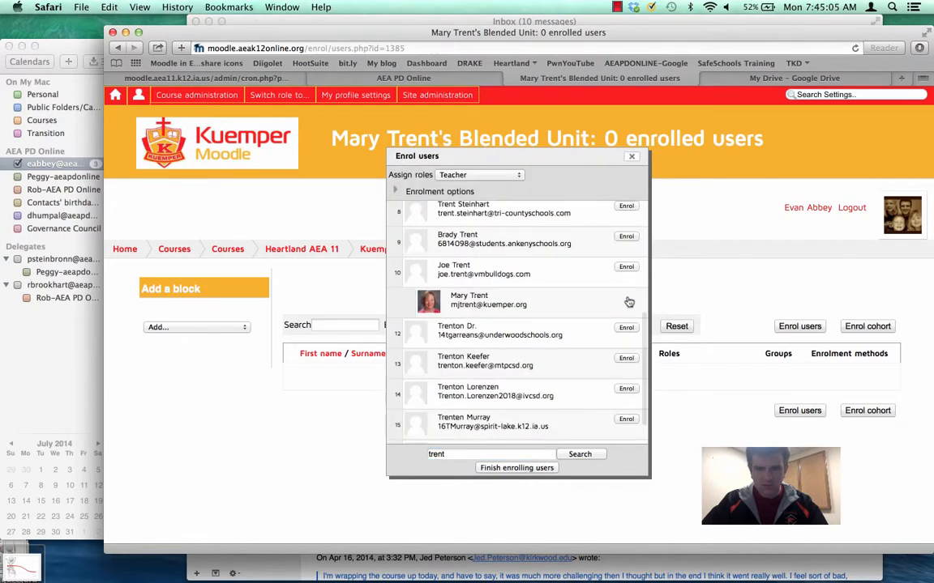
left_click(522, 468)
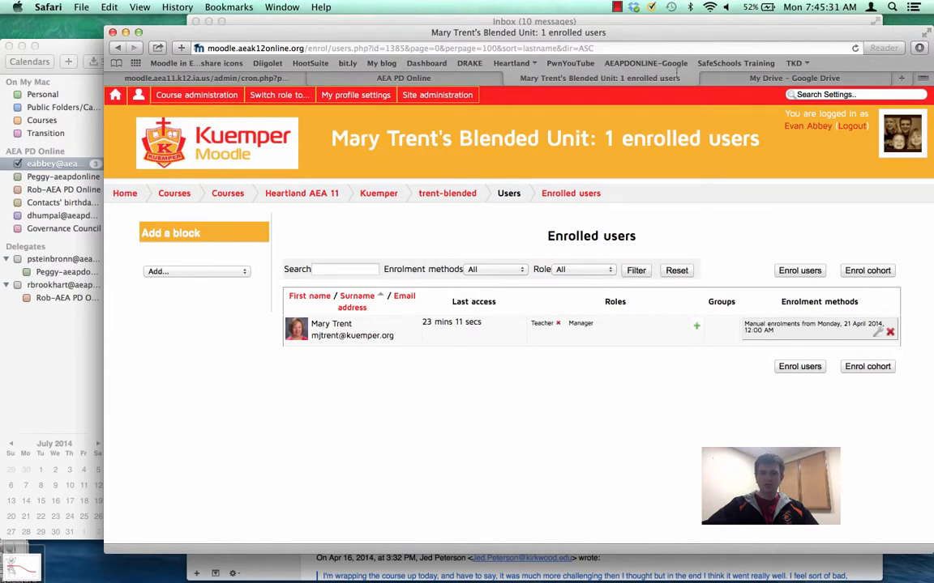
left_click(616, 7)
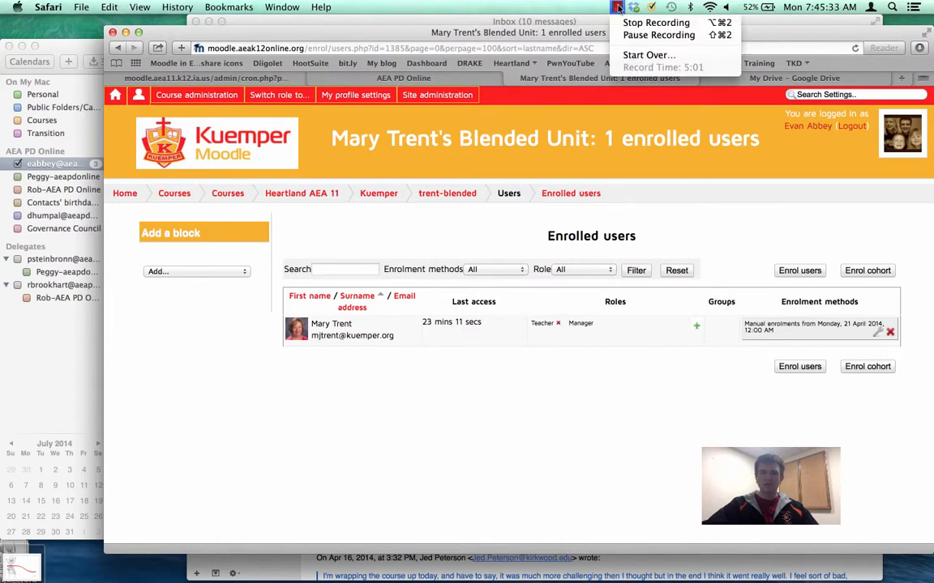